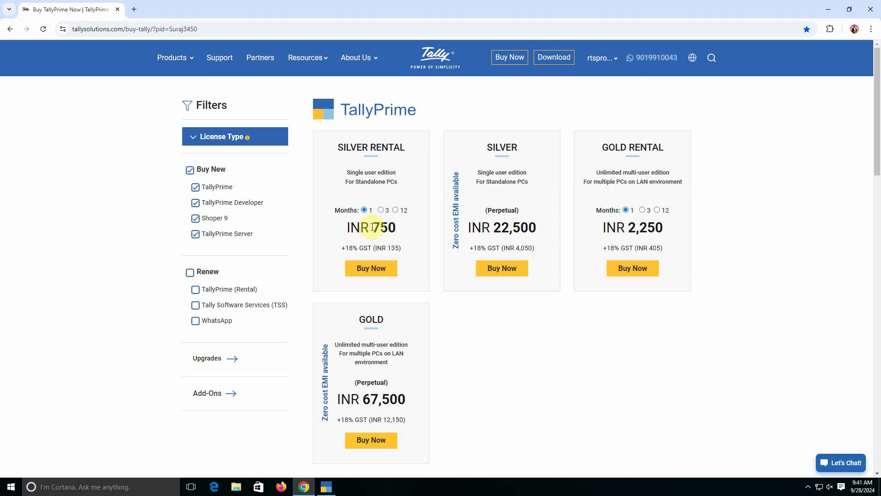
- Compare the Silver Rental price for 1, 3 and 12 months, leaving the rental period on 1 month
drag(362, 228, 398, 226)
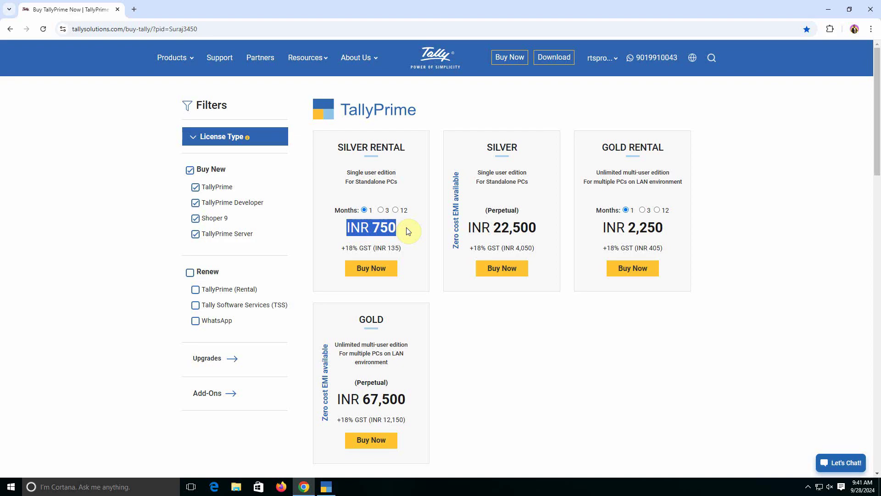
click(407, 194)
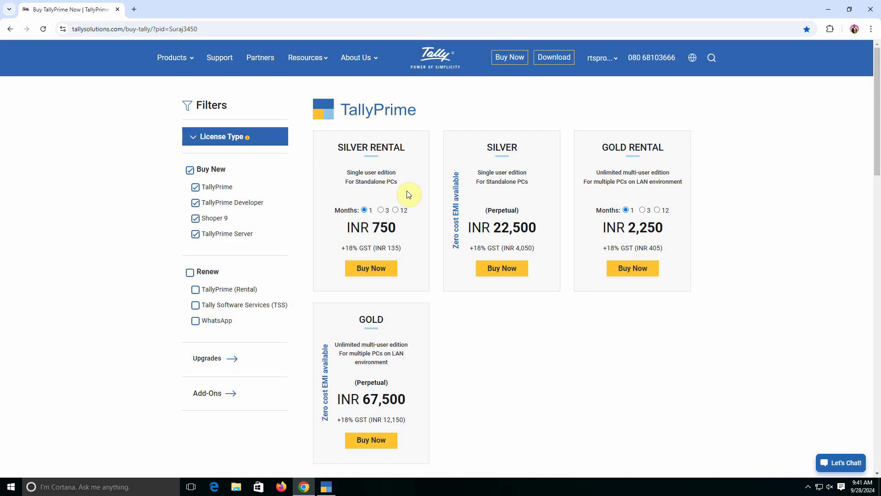
click(380, 210)
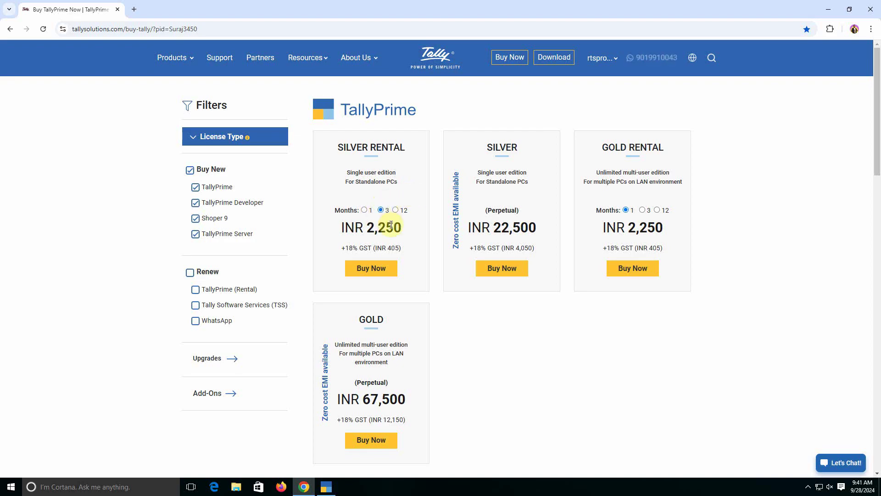
click(395, 211)
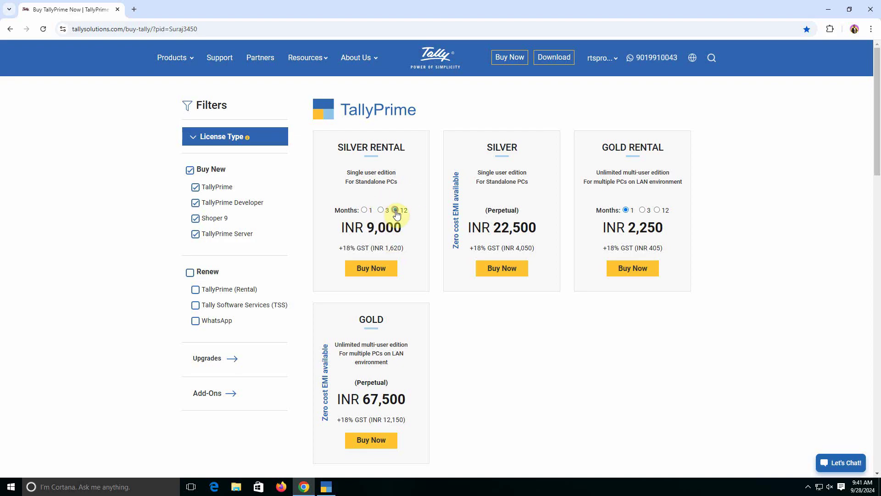
click(364, 210)
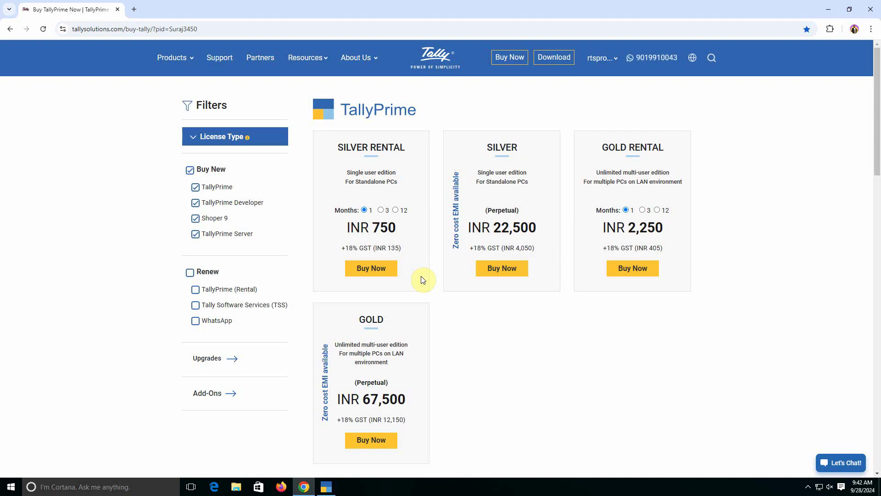
- Switch to TallyPrime, check the installed release and Tally Software Services validity in the product update details, and return to the Gateway of Tally
key(alt+Tab)
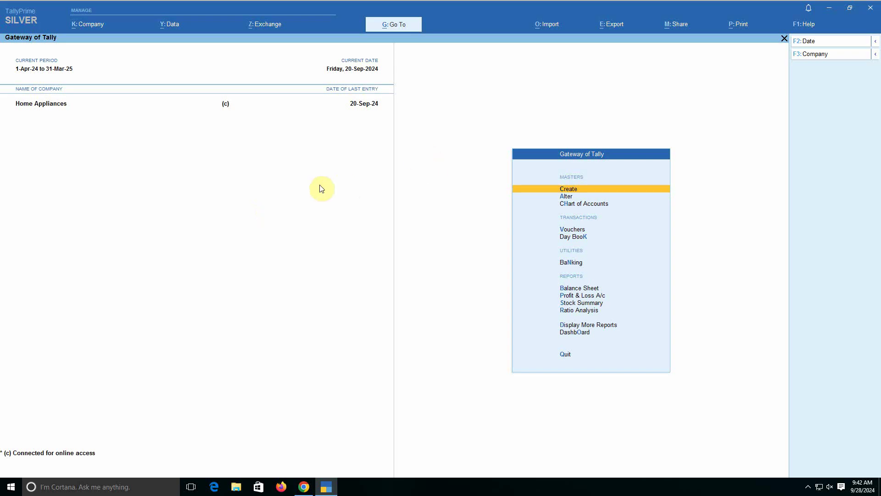
click(804, 25)
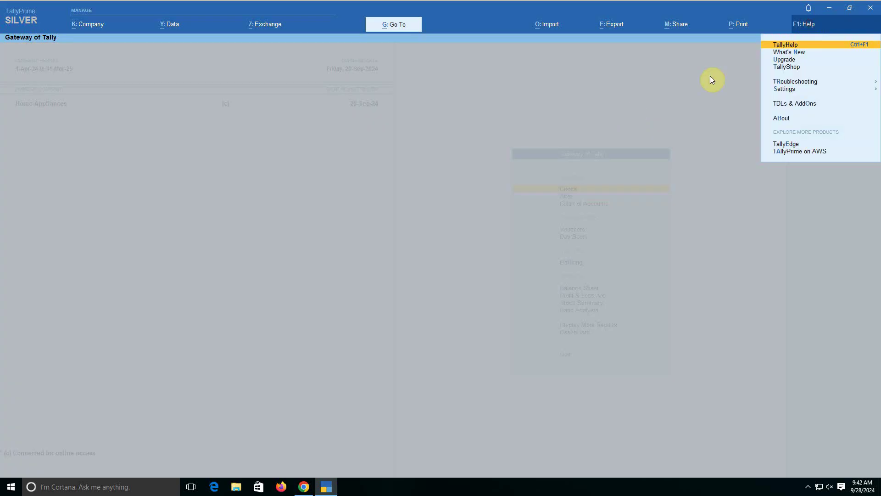
key(Down)
key(Down)
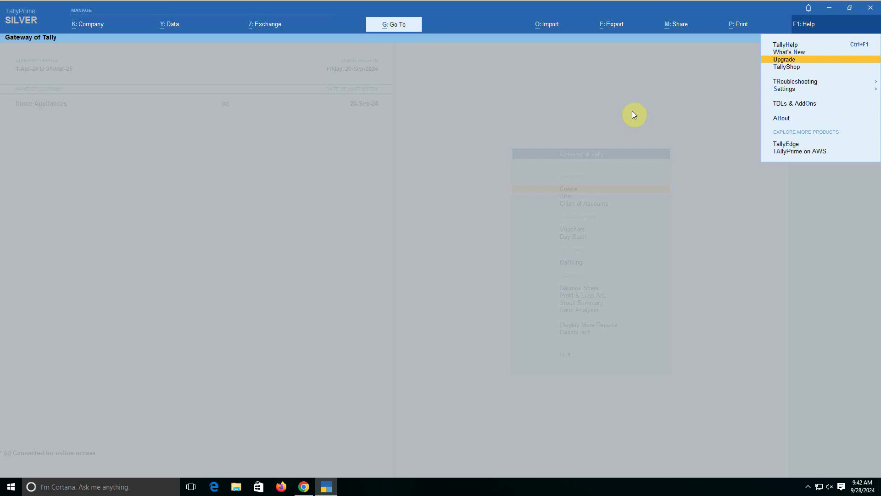
key(Return)
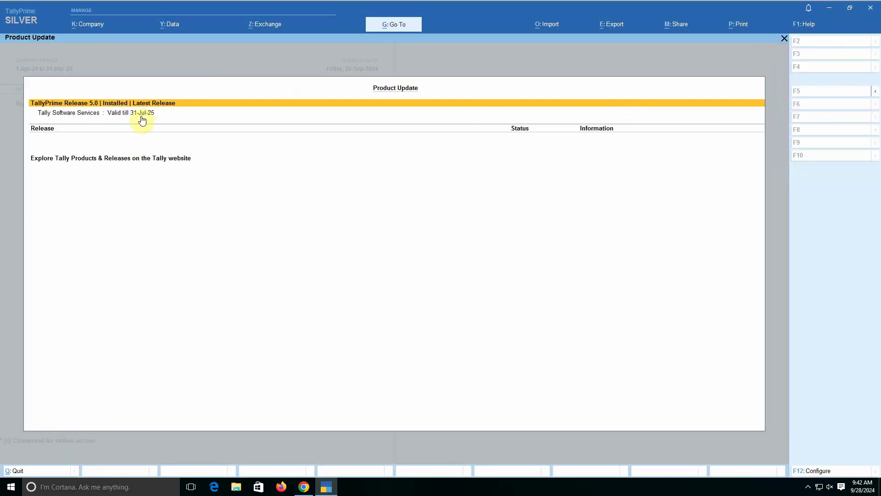
key(Escape)
key(Escape)
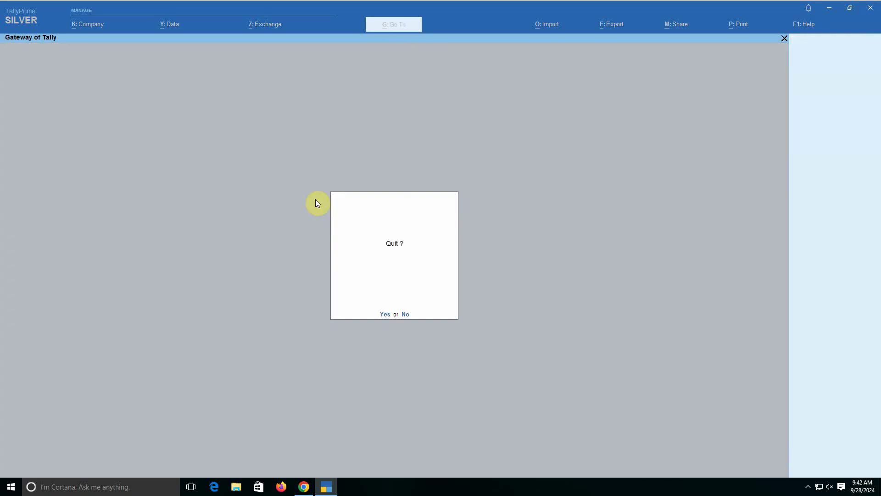
key(Escape)
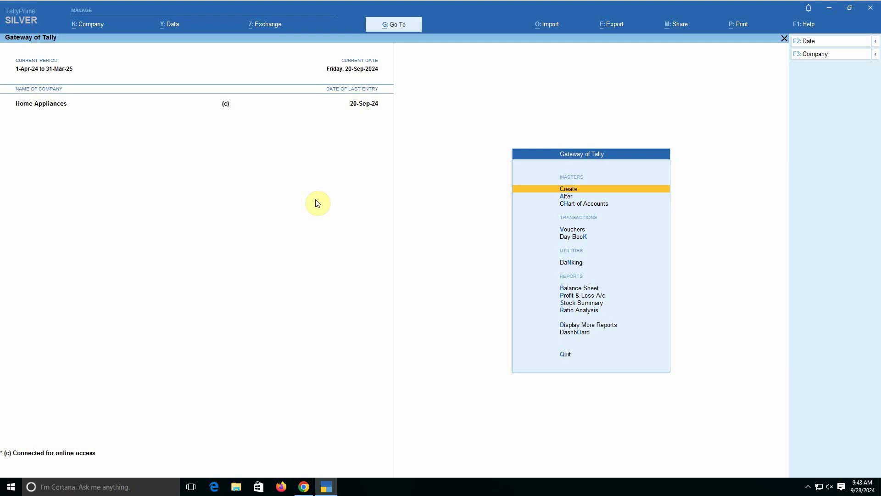
- Open the Balance Sheet and drill down through Current Liabilities to the Sundry Creditors group summary
key(b)
key(Down)
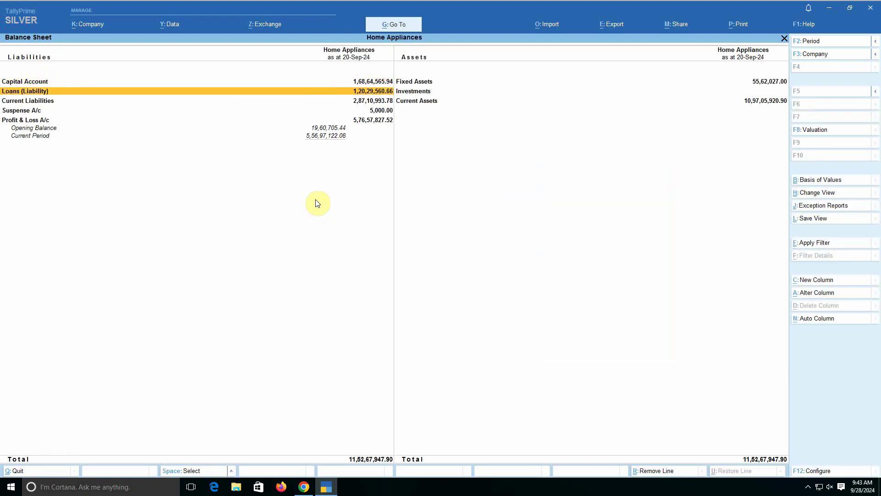
key(Down)
key(Return)
key(Down)
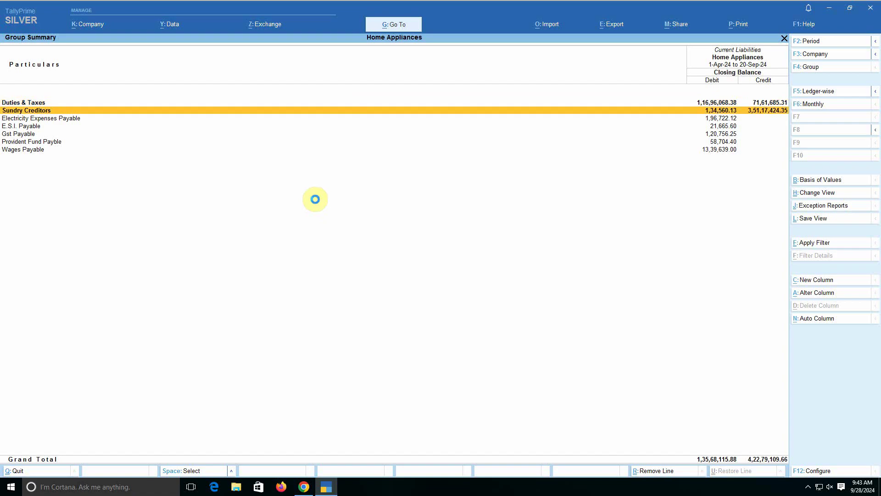
key(Return)
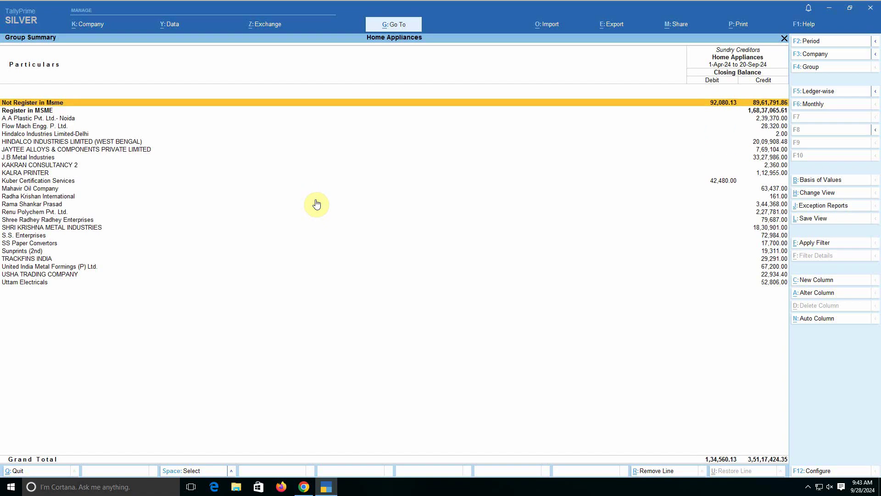
- Set the Sundry Creditors report period from 1-4-2023 to 31-3-2024
key(F2)
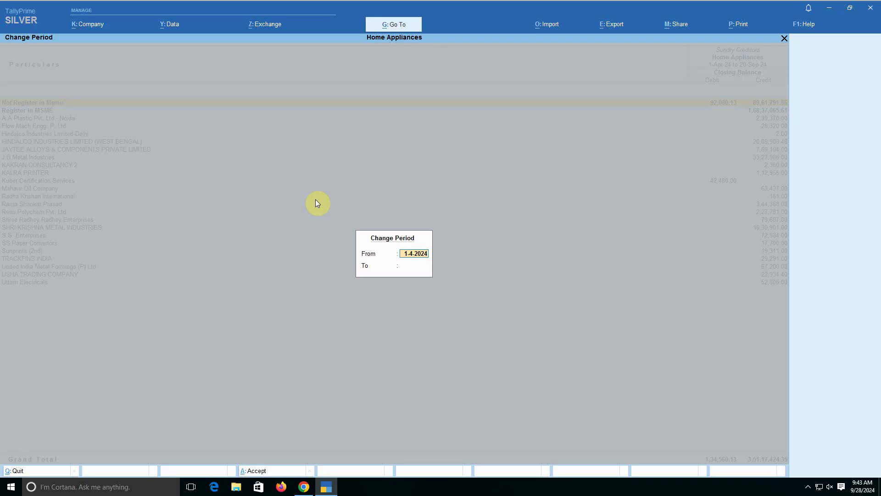
text(1-4-2023)
key(Return)
text(31-3-2)
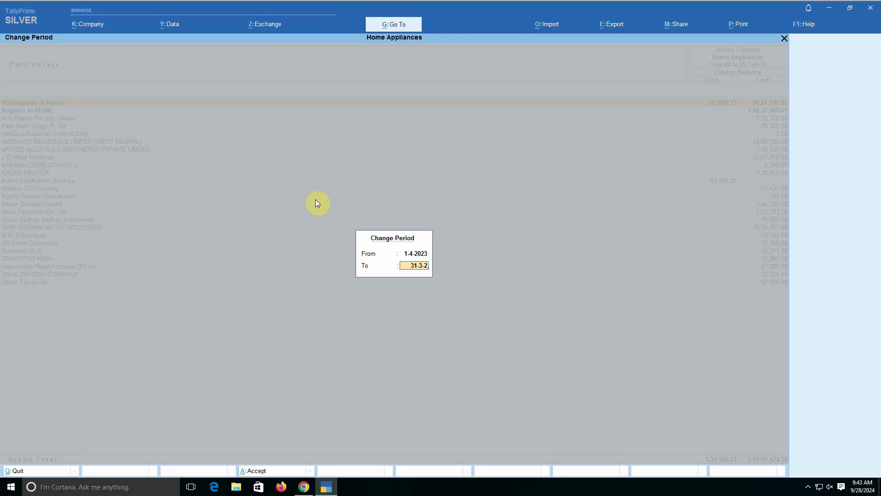
text(024)
key(Return)
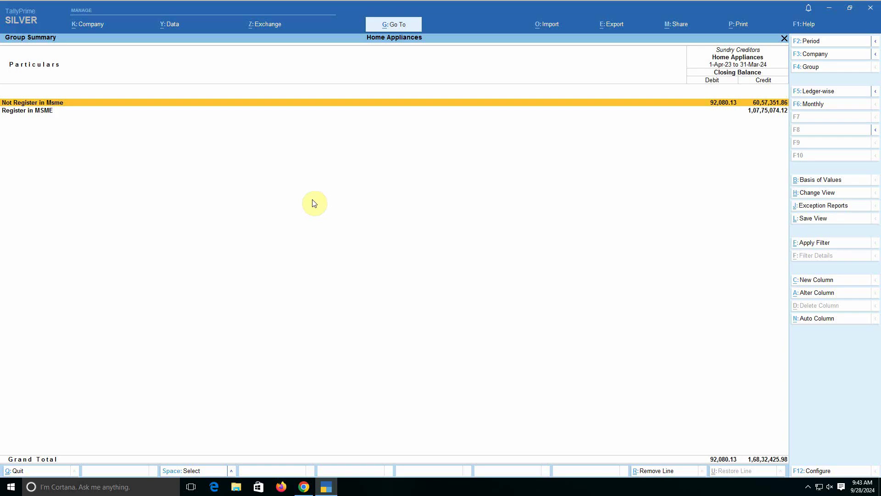
- Expand the Not Register in Msme and Register in MSME groups to show their ledgers and look through both lists
click(35, 112)
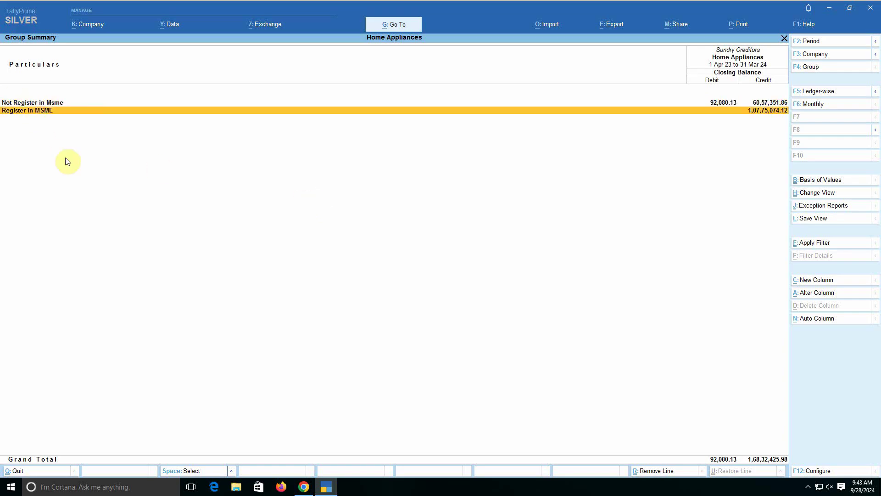
key(alt+F1)
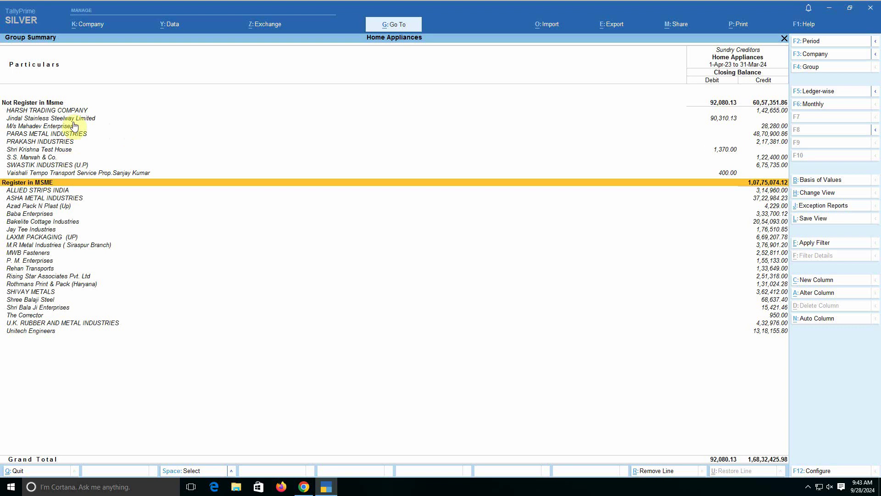
click(31, 112)
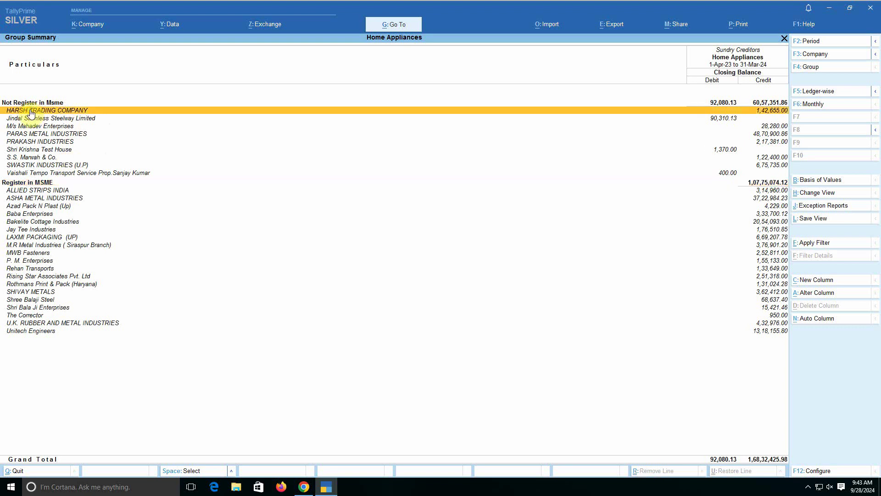
scroll(27, 111, down, 8)
scroll(30, 112, up, 5)
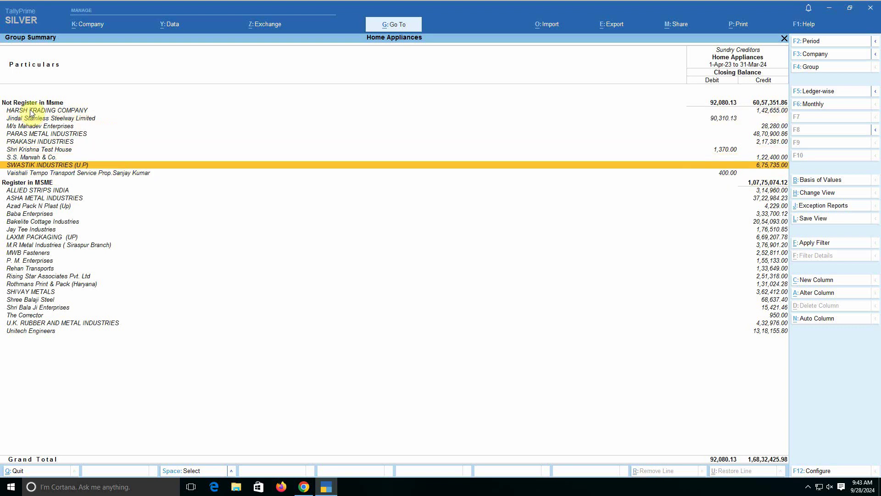
scroll(31, 112, up, 1)
scroll(30, 113, down, 11)
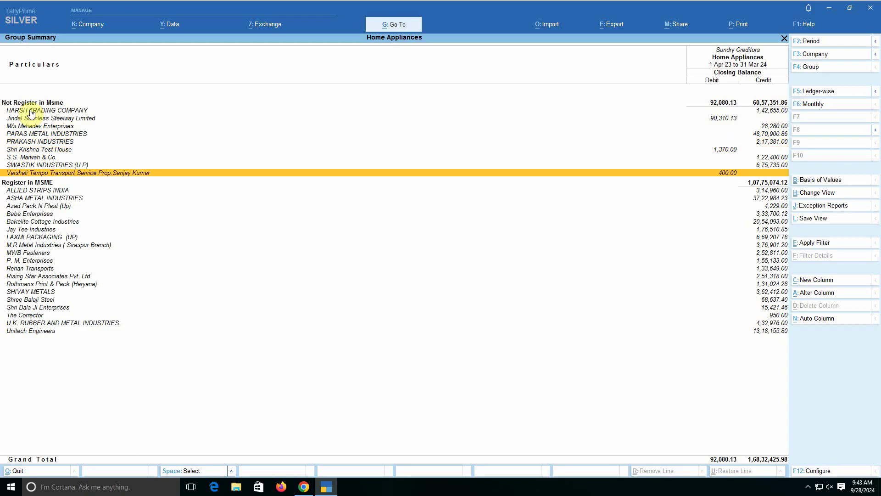
scroll(28, 112, down, 17)
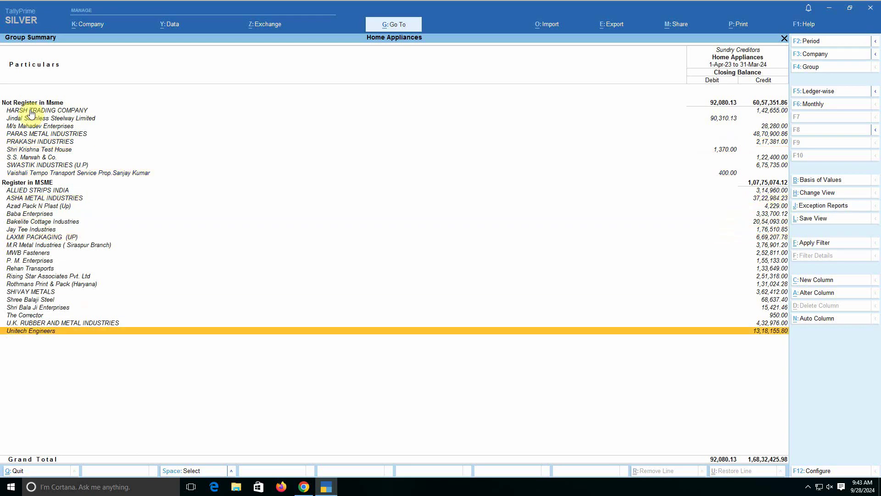
scroll(31, 114, up, 1)
scroll(32, 113, up, 17)
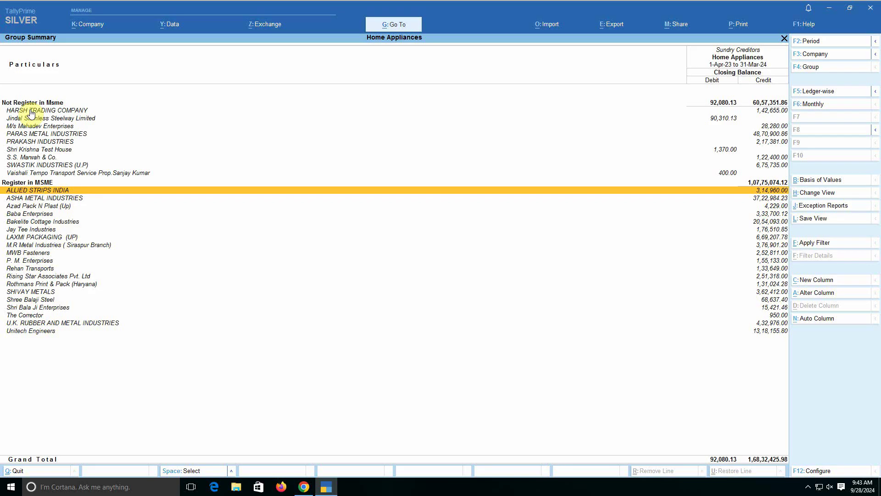
- Inspect the ALLIED STRIPS INDIA ledger and its parent group Register in MSME in alteration mode, then quit without making changes
key(ctrl+Return)
key(Return)
key(Return)
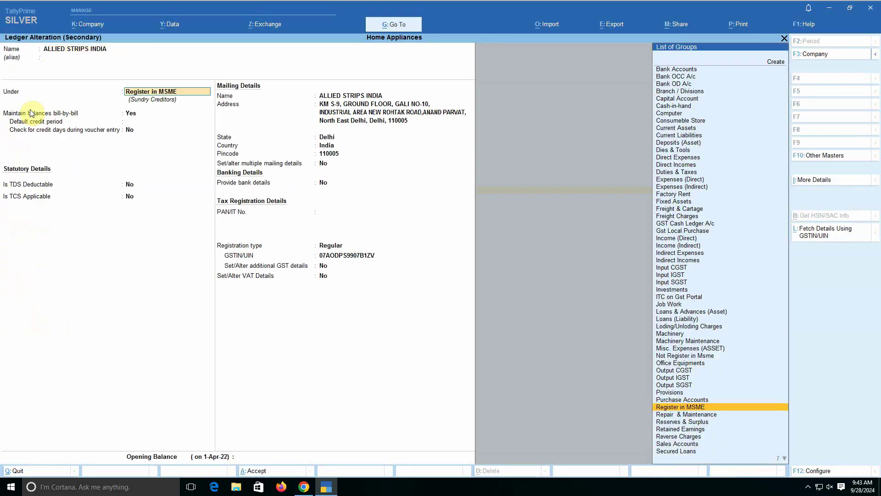
key(ctrl+Return)
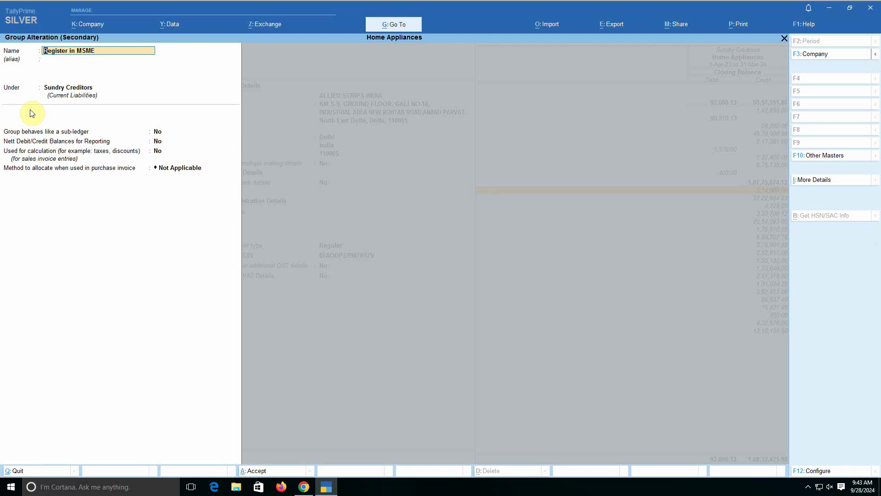
key(Escape)
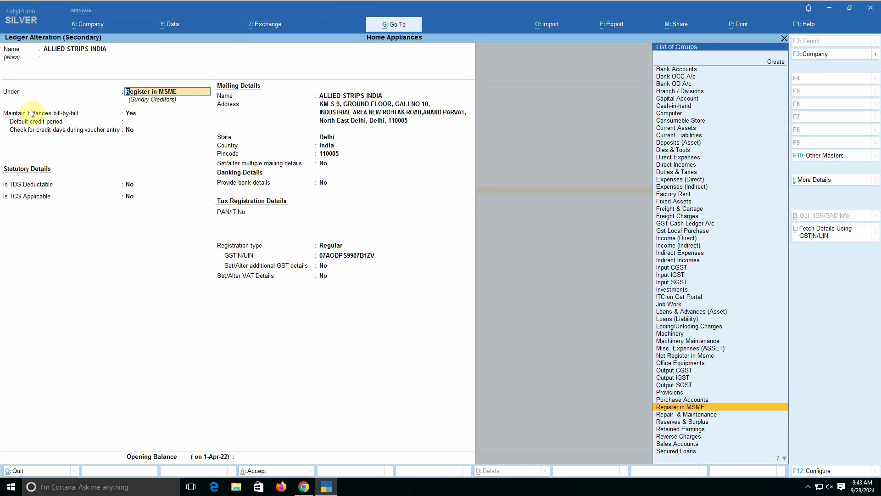
key(Escape)
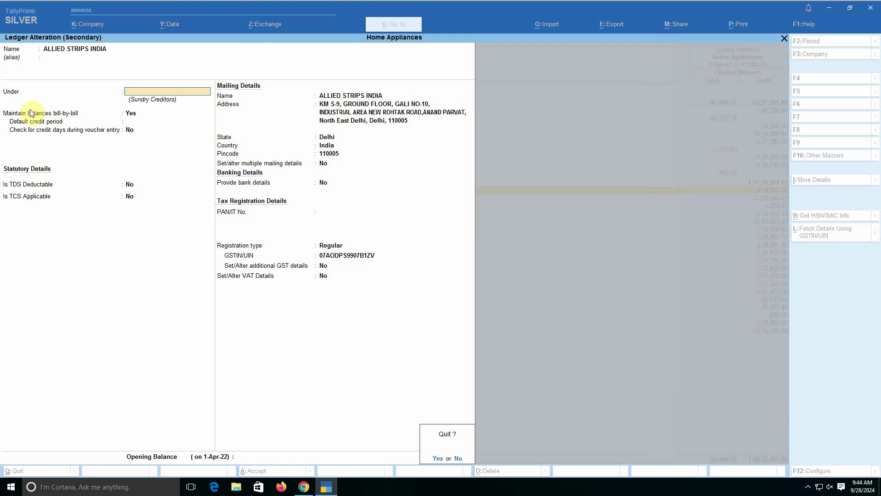
key(y)
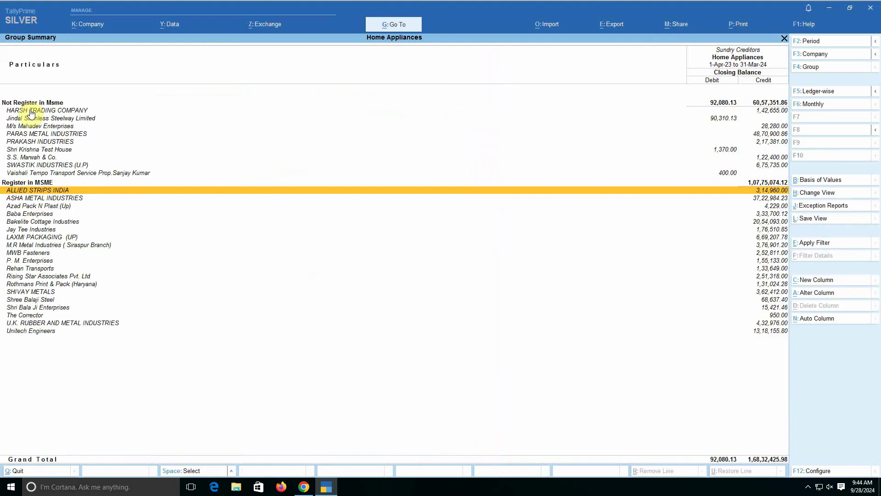
- Review the creditor ledgers listed under the Register in MSME and Not Register in Msme groups
key(Down)
key(Down)
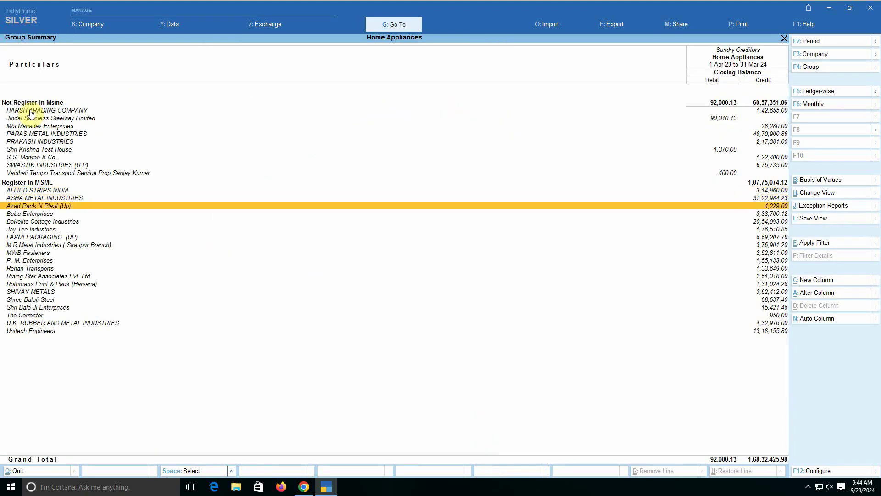
key(Up)
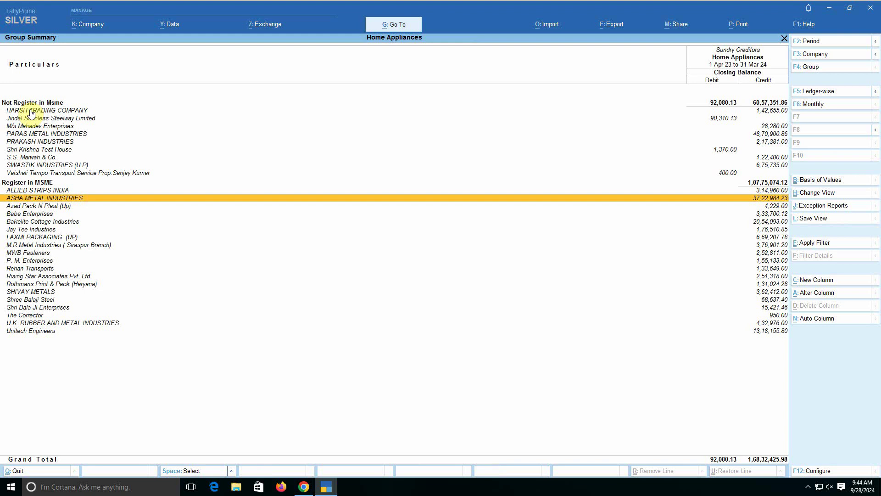
key(Down)
key(Down)
key(Down)
key(Down)
key(Down)
key(Down)
key(Down)
key(Down)
key(Down)
key(Down)
key(Down)
key(Down)
key(Down)
key(Down)
key(Down)
key(Down)
key(Down)
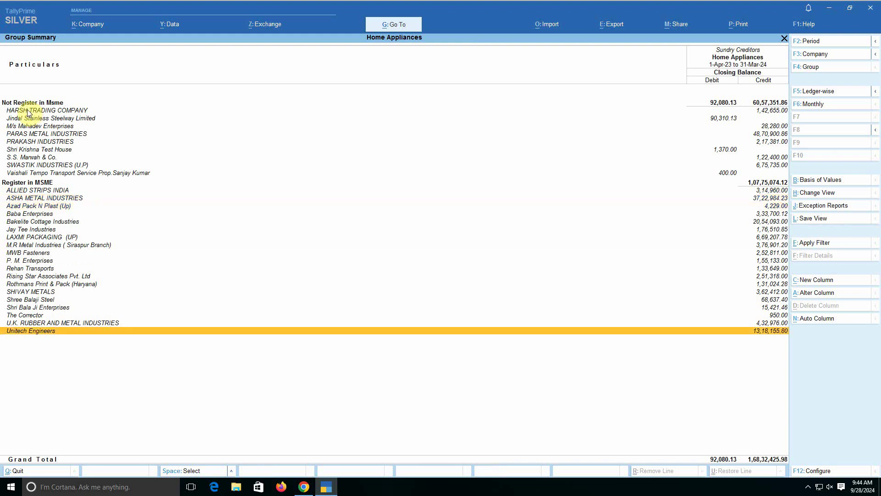
key(Up)
key(Up)
key(Up)
key(Up)
key(Up)
key(Up)
key(Up)
key(Up)
key(Up)
key(Up)
key(Up)
key(Up)
key(Up)
key(Up)
key(Up)
key(Up)
key(Up)
key(Up)
key(Up)
key(Up)
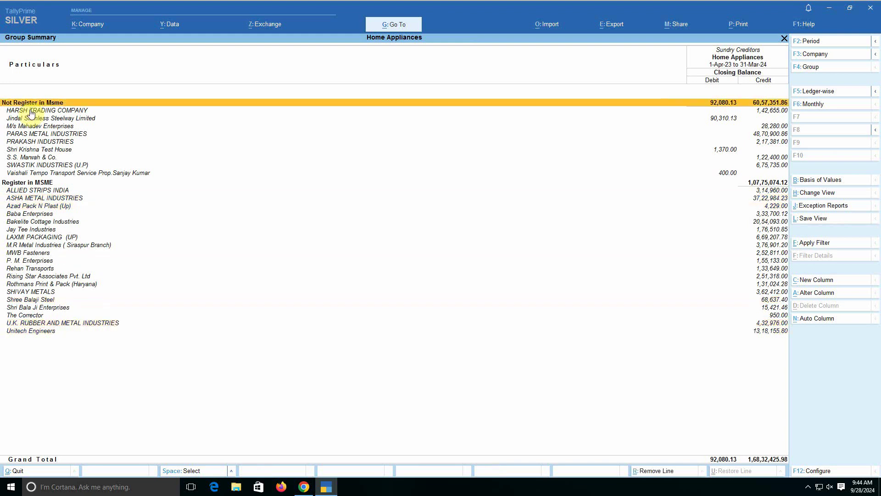
key(Down)
key(Down)
key(Down)
key(Down)
key(Down)
key(Down)
key(Down)
key(Down)
key(Down)
key(Down)
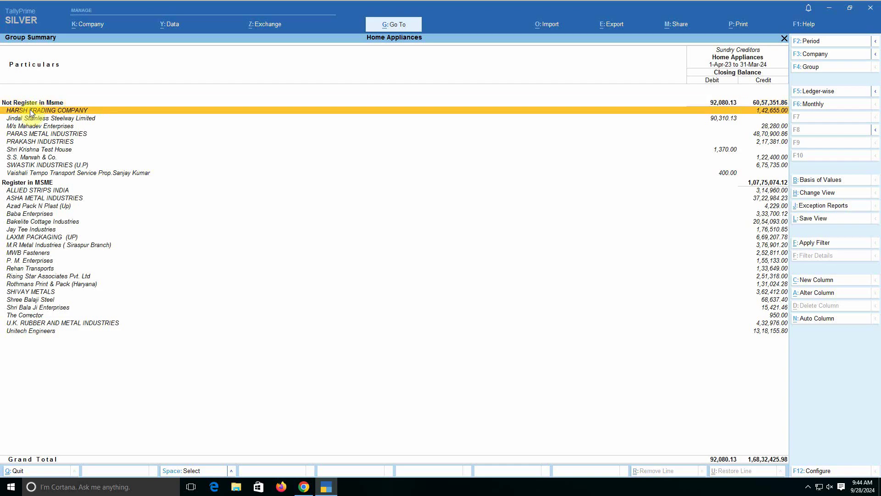
key(Down)
key(Down)
key(Down)
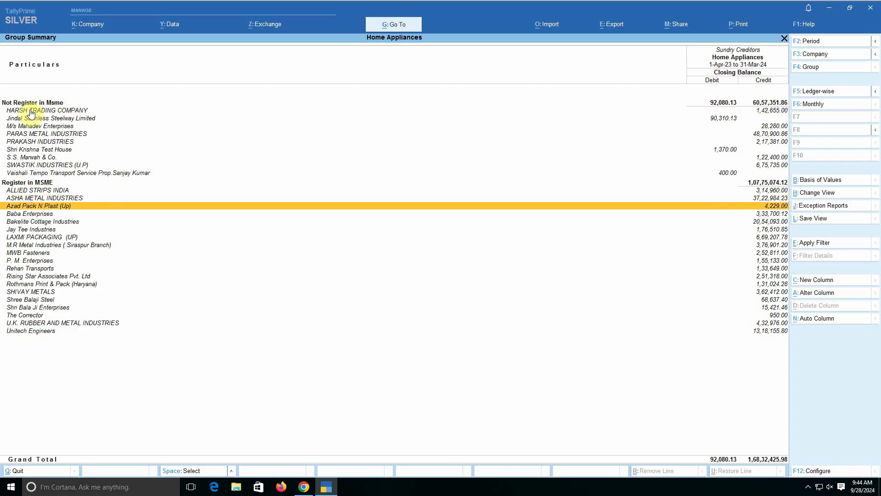
- Inspect the Baba Enterprises ledger and its parent group Register in MSME in alteration mode, then quit without making changes
key(Down)
key(ctrl+Return)
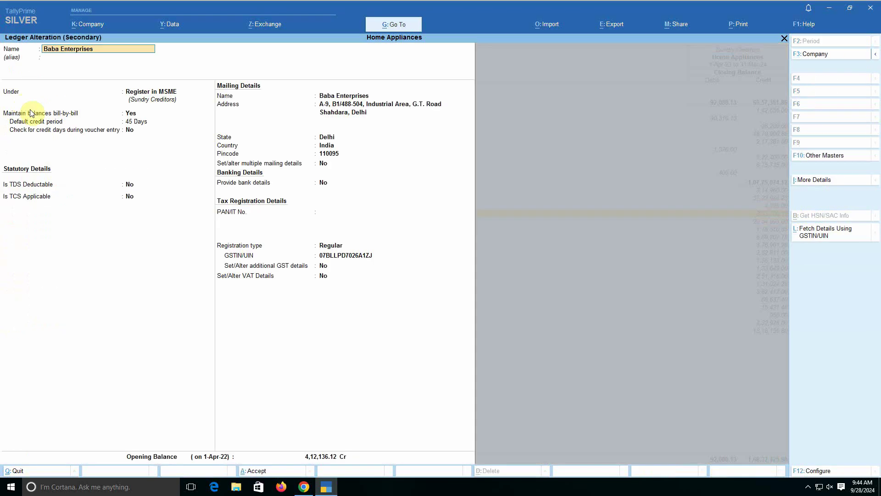
key(Return)
key(Return)
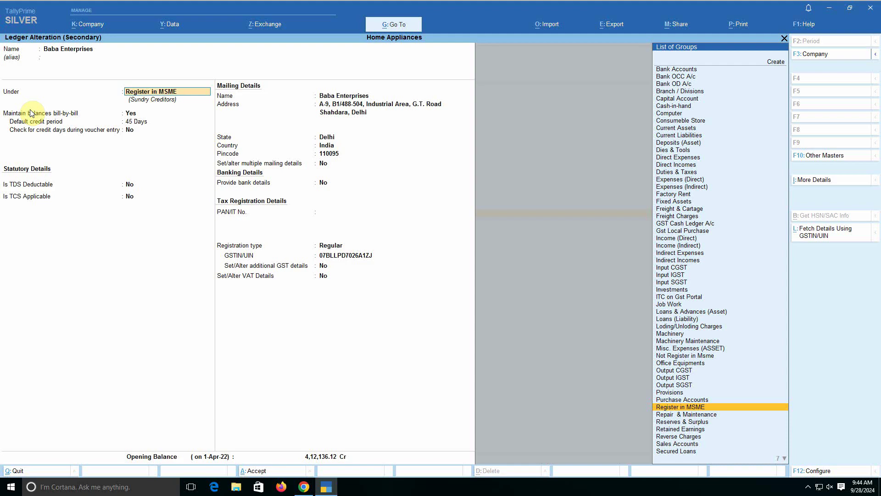
key(BackSpace)
key(Escape)
key(Escape)
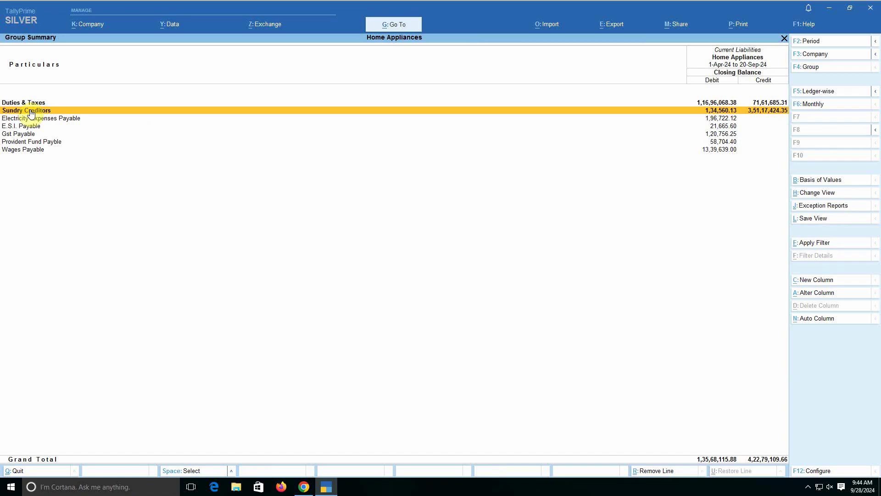
- Open the Sundry Creditors summary for 1-4-2023 to 31-3-2024 and expand both MSME groups to show their ledgers
click(31, 112)
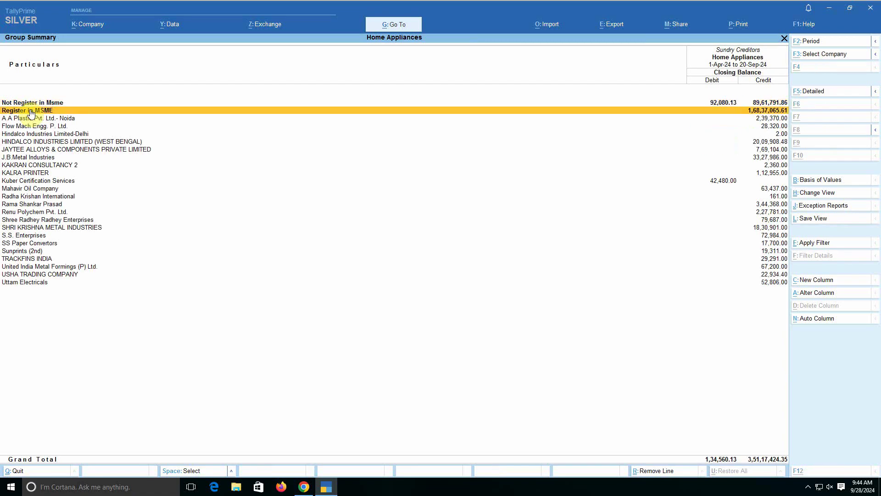
key(F2)
text(1-4-2023)
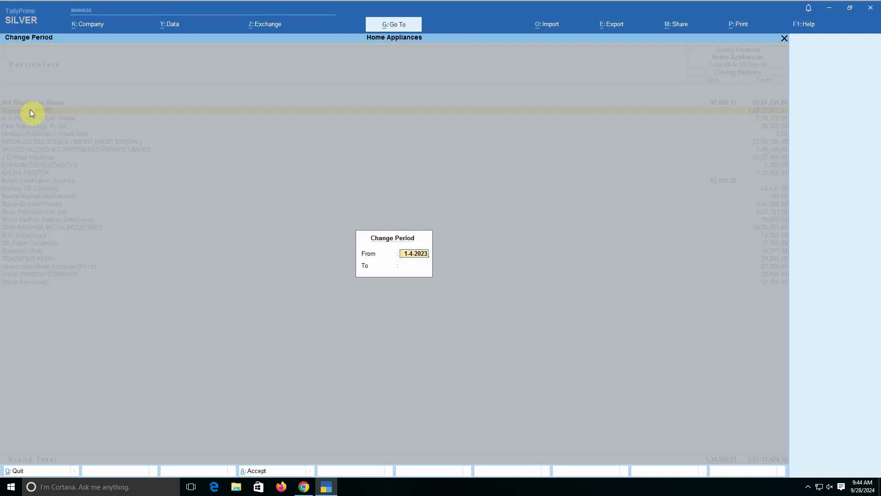
key(Return)
text(31-3-20)
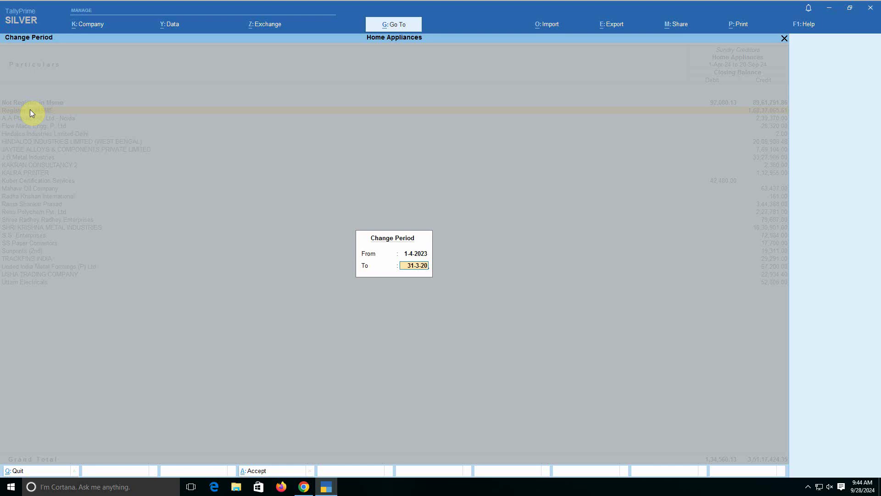
text(24)
key(Return)
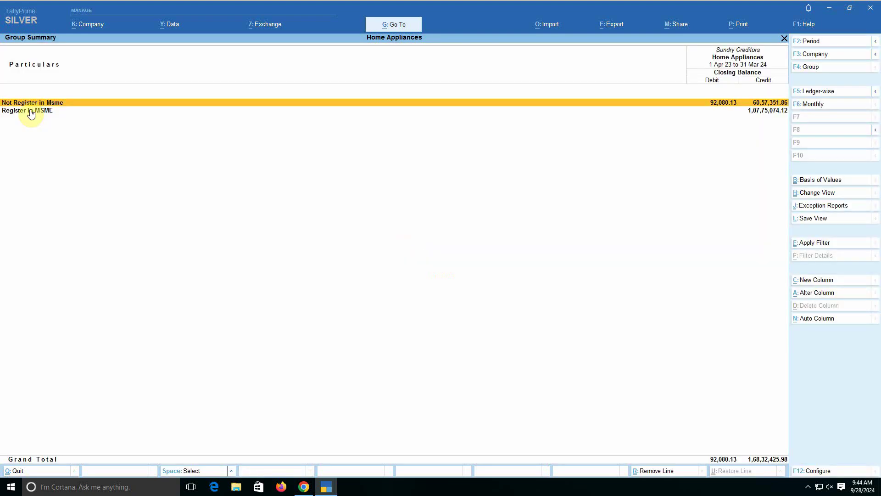
key(alt+F5)
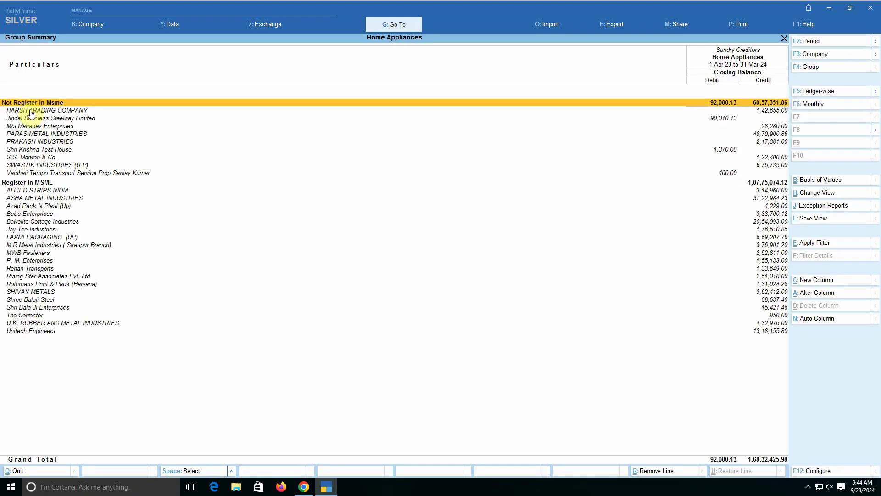
- Look through the creditor ledgers from HARSH TRADING COMPANY down to Unitech Engineers across both MSME groups
click(31, 112)
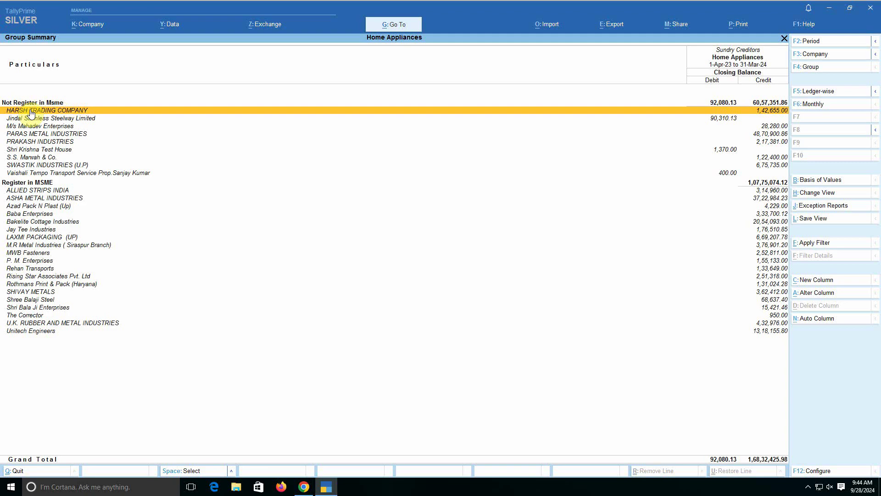
key(Down)
key(Down)
key(Down)
key(Down)
key(Down)
key(Down)
key(Down)
key(Down)
key(Down)
key(Down)
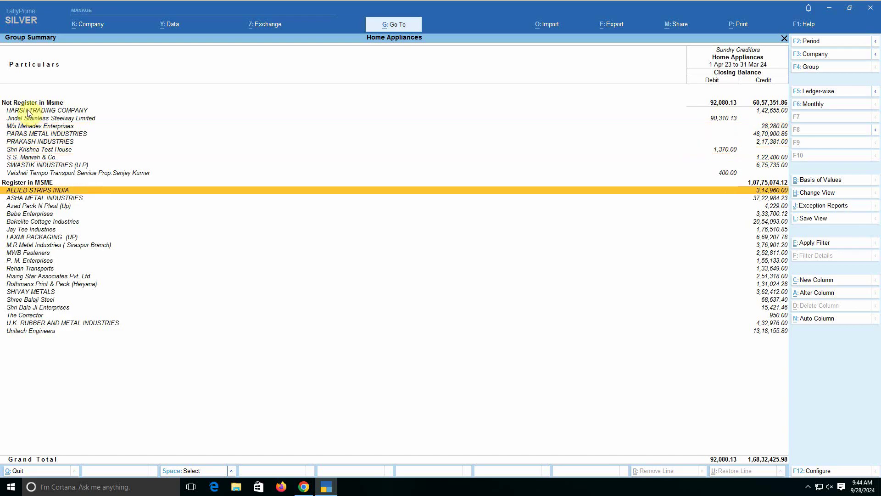
key(Down)
key(Down)
key(Down)
key(Down)
key(Down)
key(Down)
key(Down)
key(Down)
key(Down)
key(Down)
key(Down)
key(Down)
key(Down)
key(Down)
key(Down)
key(Down)
key(Down)
key(Down)
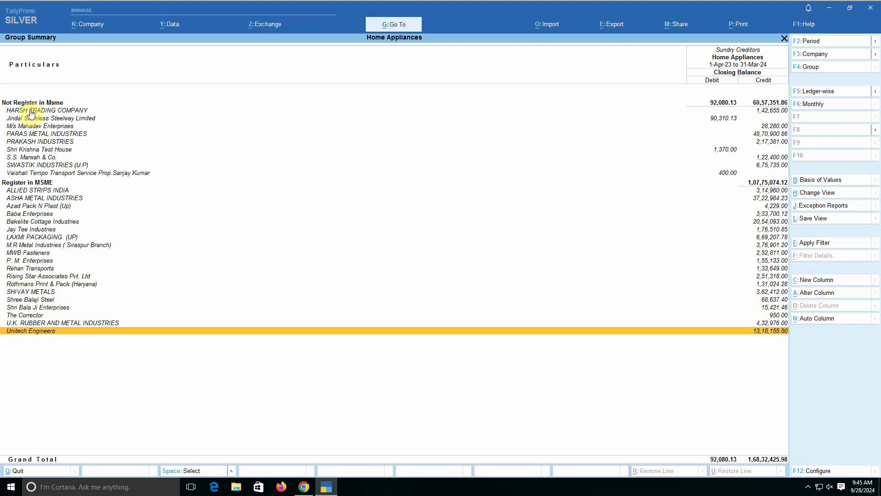
- View the monthly summary of the Bakelite Cottage Industries ledger and quit back to the Gateway of Tally
key(Up)
key(Up)
key(Up)
key(Up)
key(Up)
key(Up)
key(Up)
key(Up)
key(Up)
key(Up)
key(Up)
key(Up)
key(Up)
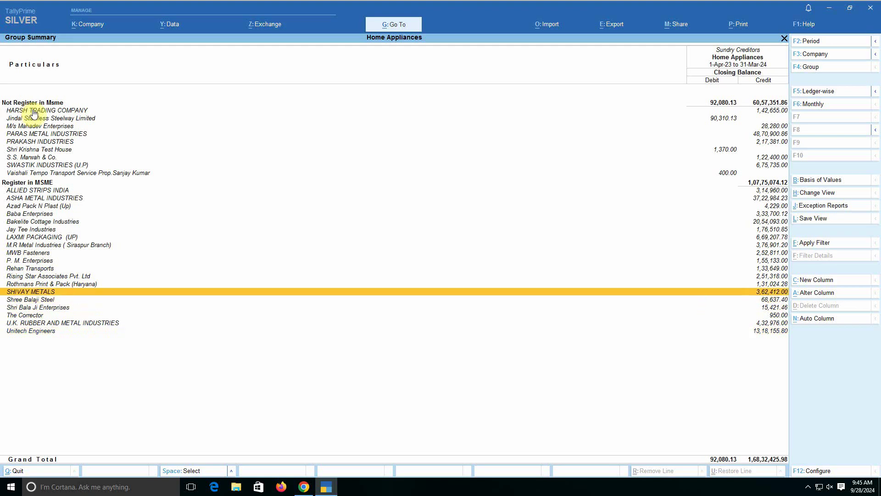
key(Up)
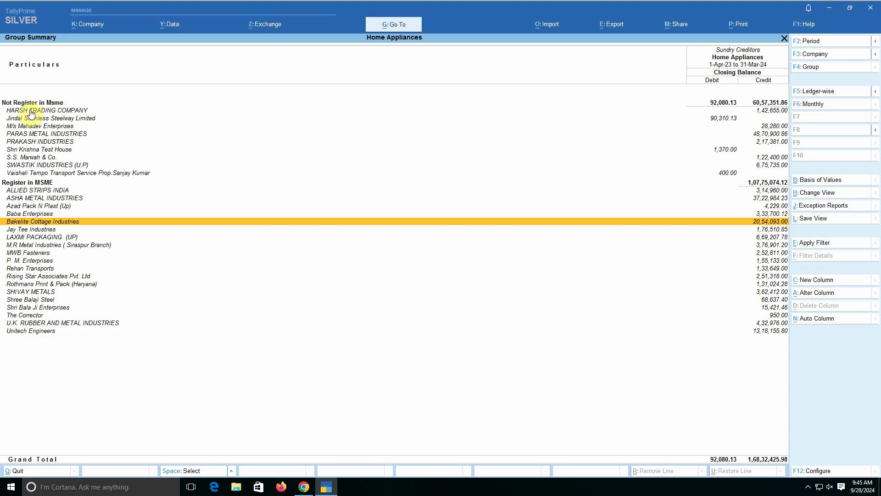
key(Return)
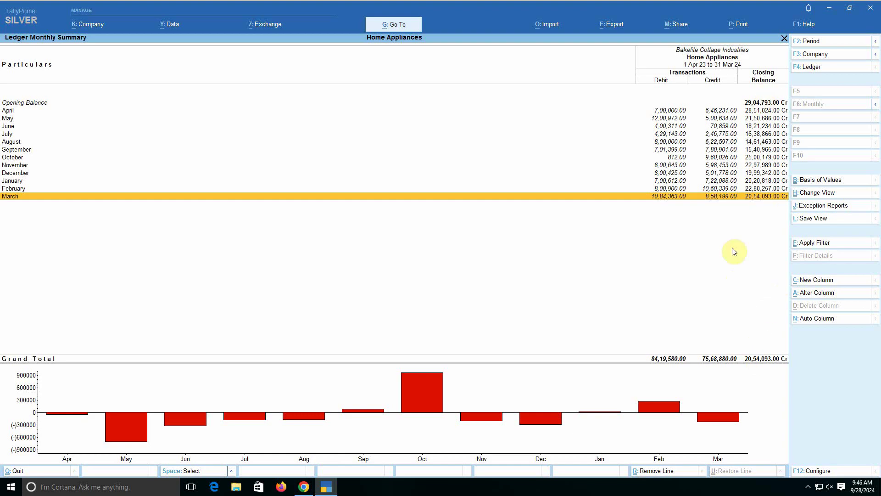
key(Escape)
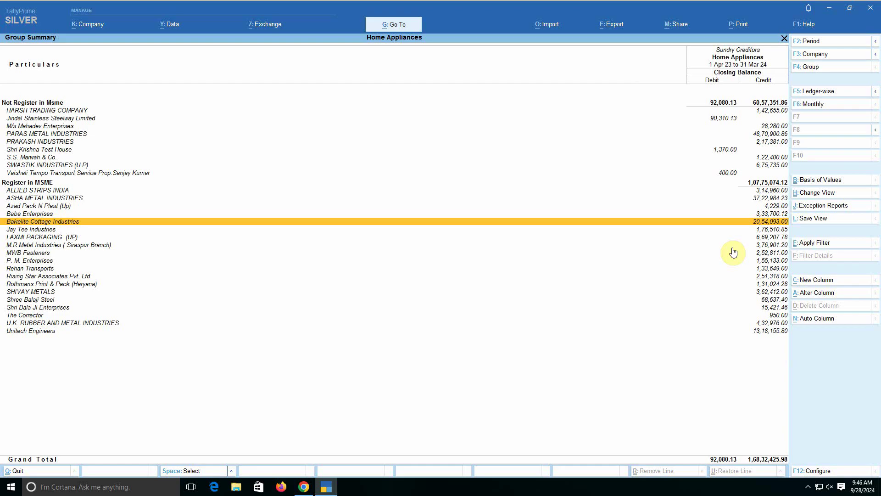
key(Escape)
key(Escape)
key(Escape)
key(Escape)
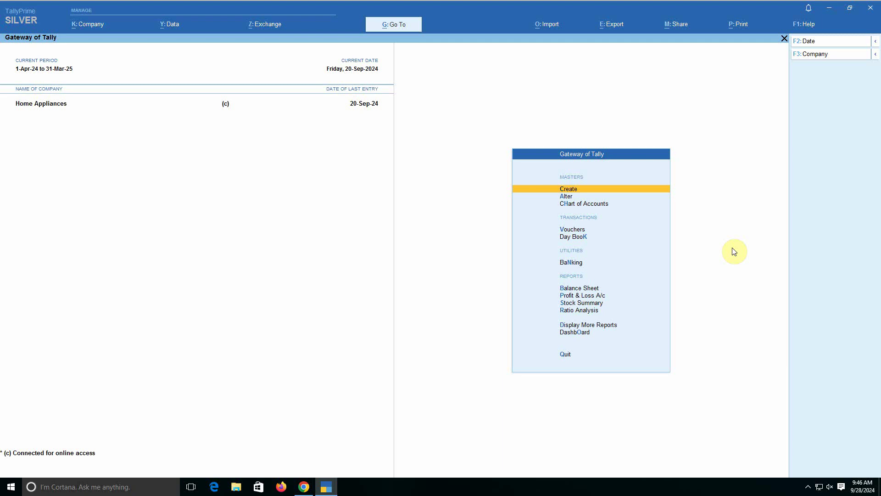
- Open the MSME Form 1 Statement from the statutory MSME reports
key(d)
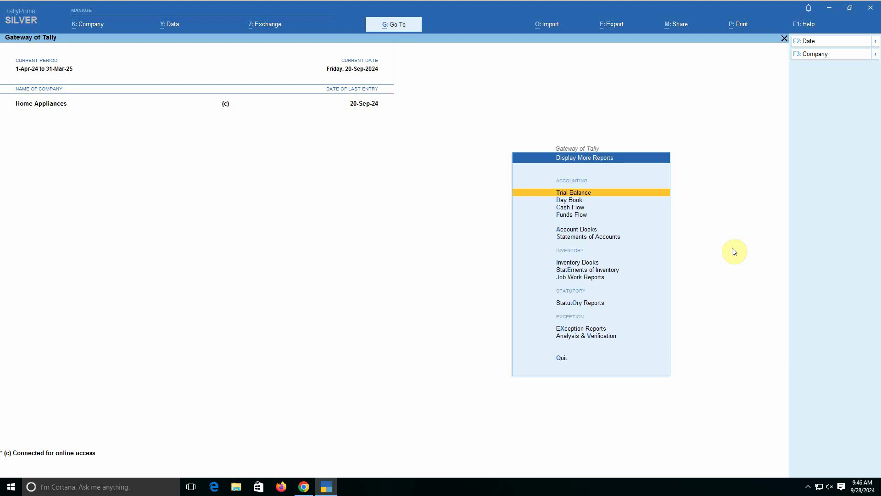
key(u)
key(Down)
key(Down)
key(Down)
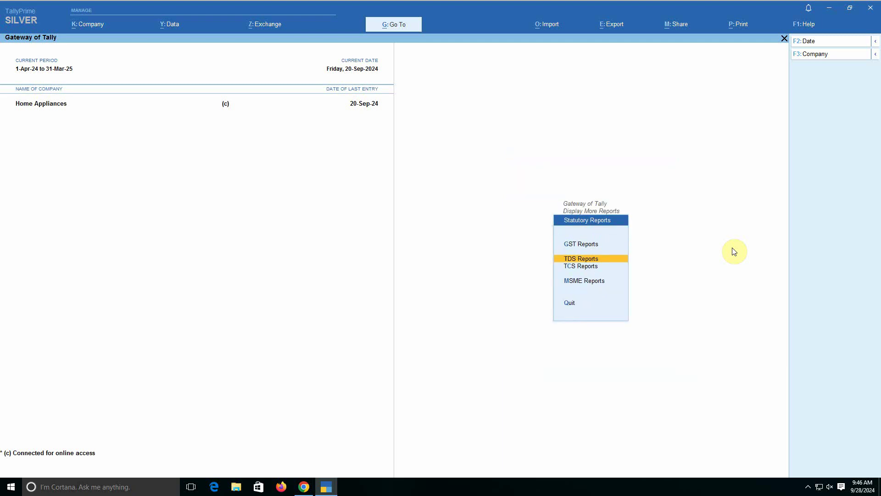
key(Return)
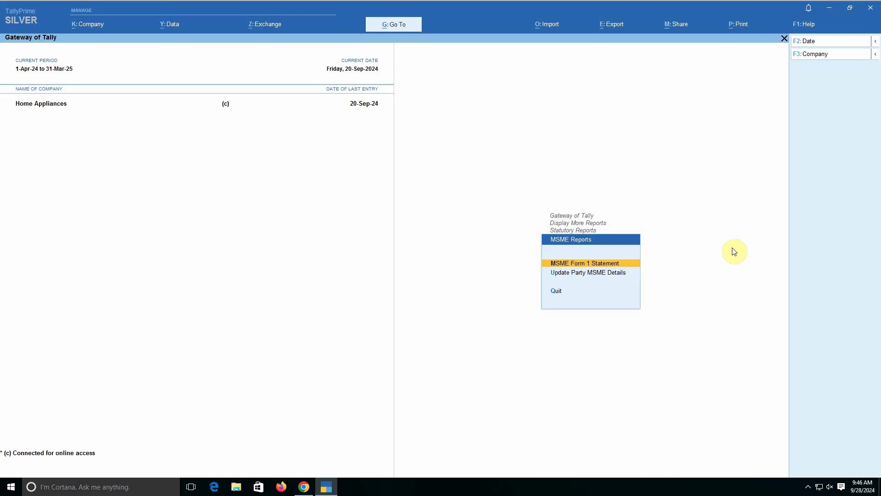
key(Return)
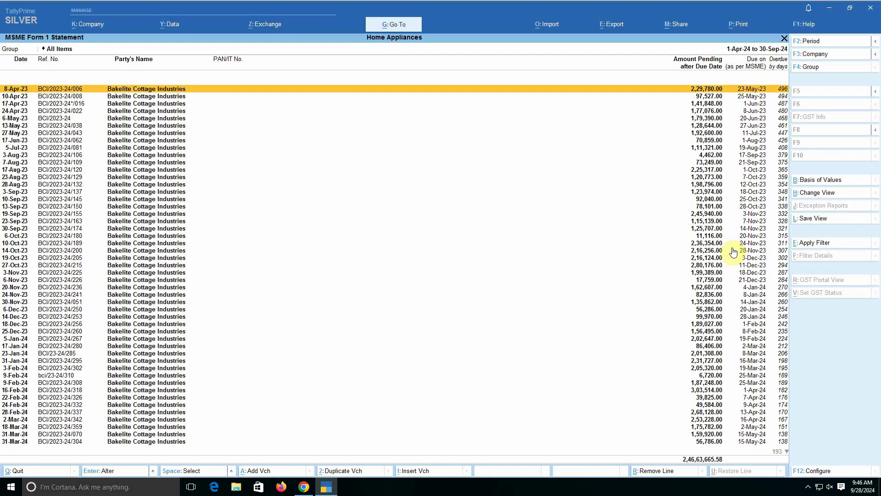
- Configure the MSME Form 1 Statement to show the type of enterprise, PAN/IT No., UDYAM Reg No. and credit days
key(F12)
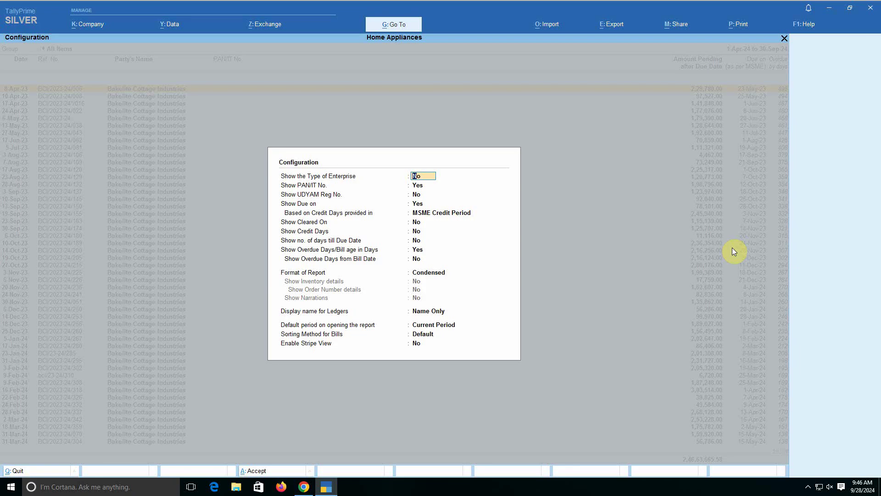
text(y)
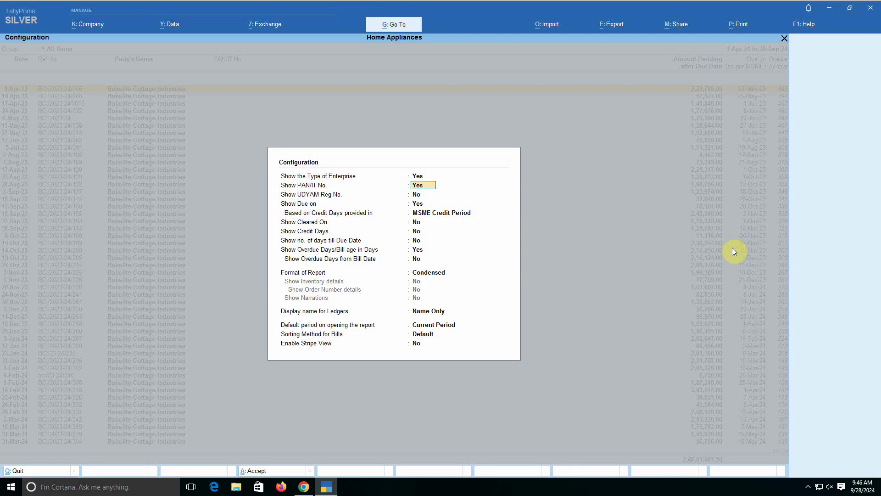
text(yy)
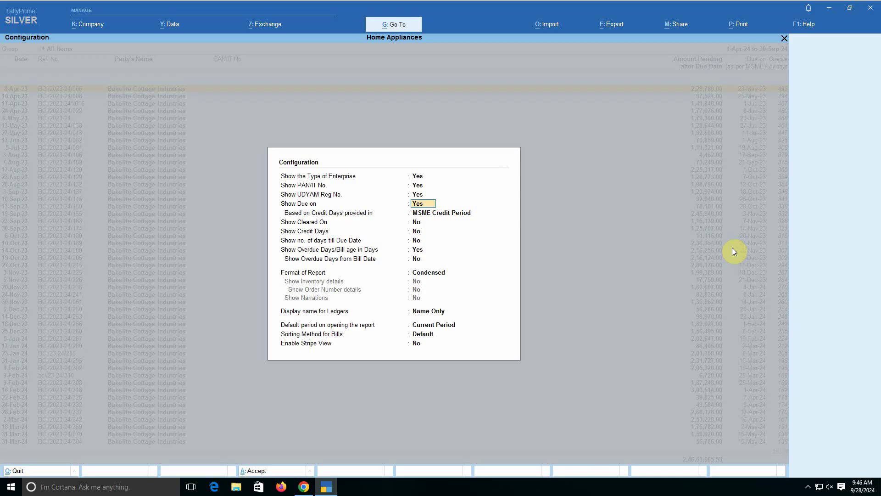
key(Return)
key(Return)
key(Return)
key(Return)
key(Return)
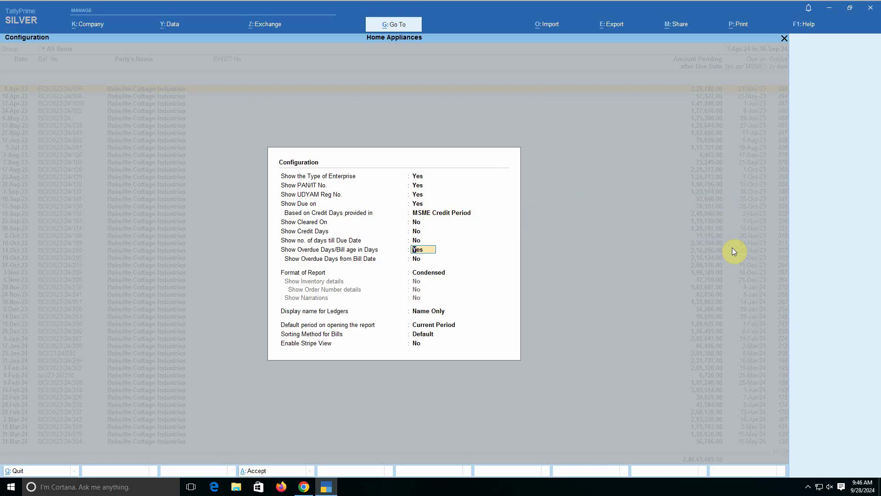
key(Return)
key(Up)
key(Up)
key(Up)
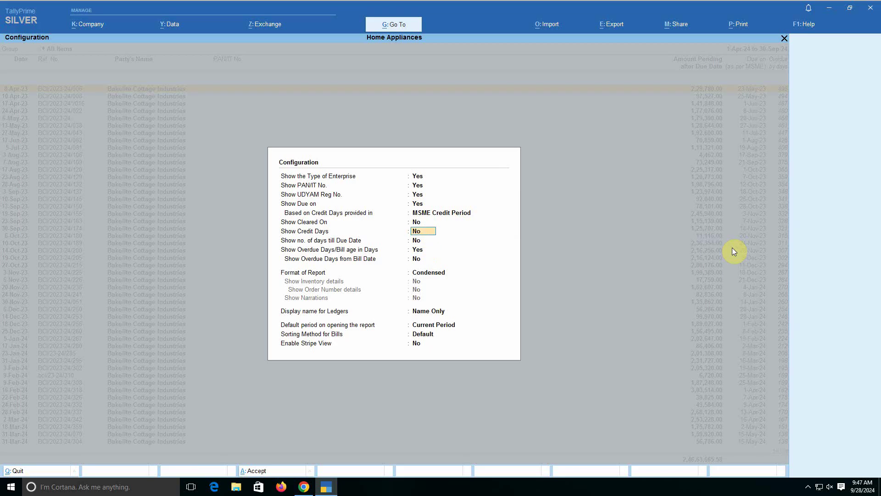
text(y)
key(Return)
key(Return)
key(Return)
key(Return)
key(Return)
key(Return)
key(Return)
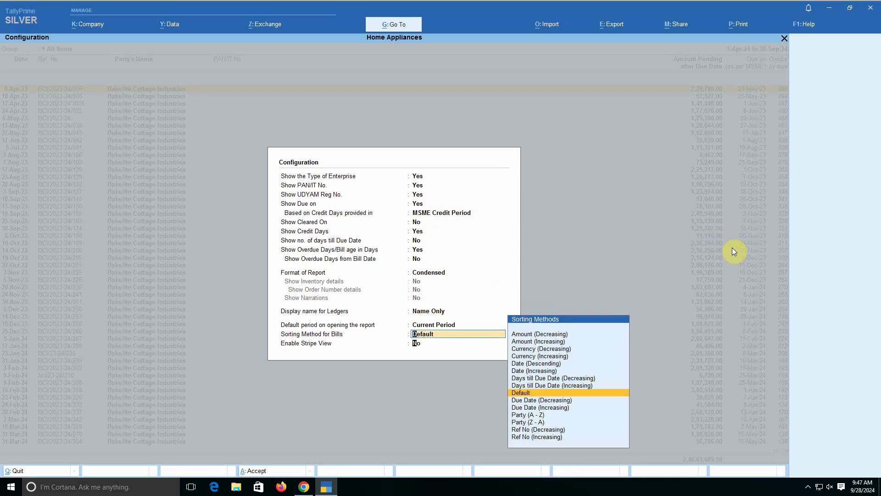
key(Return)
key(Return)
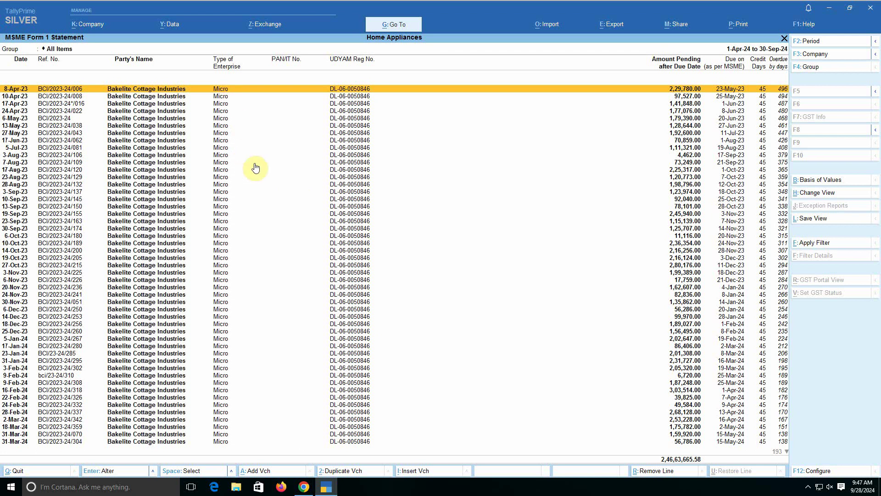
- Look through the pending MSME bills from April 2023 to early June 2024, with their enterprise types and UDYAM registration numbers
key(Down)
key(Down)
key(Down)
key(Down)
key(Down)
key(Down)
key(Down)
key(Down)
key(Down)
key(Down)
key(Down)
key(Down)
key(Down)
key(Down)
key(Down)
key(Down)
key(Down)
key(Down)
key(Down)
key(Down)
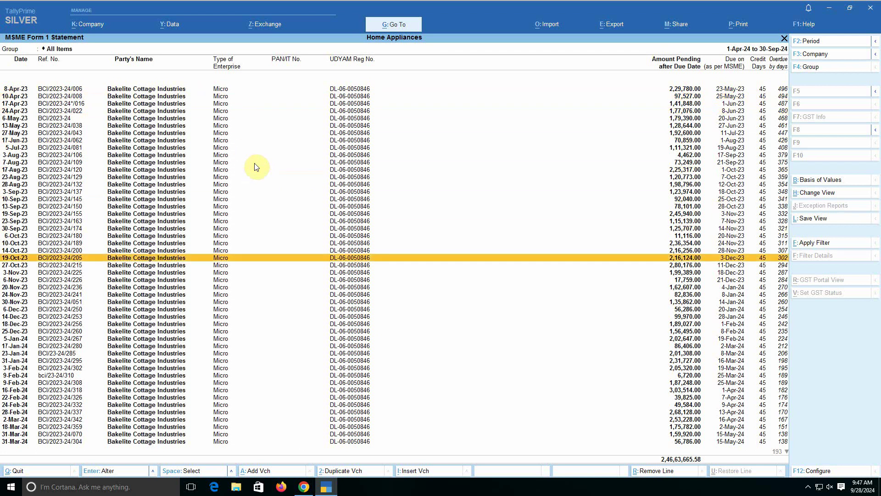
key(Down)
key(Down)
key(Down)
key(Down)
key(Down)
key(Down)
key(Down)
key(Down)
key(Down)
key(Down)
key(Down)
key(Down)
key(Down)
key(Down)
key(Down)
key(Down)
key(Down)
key(Down)
key(Down)
key(Down)
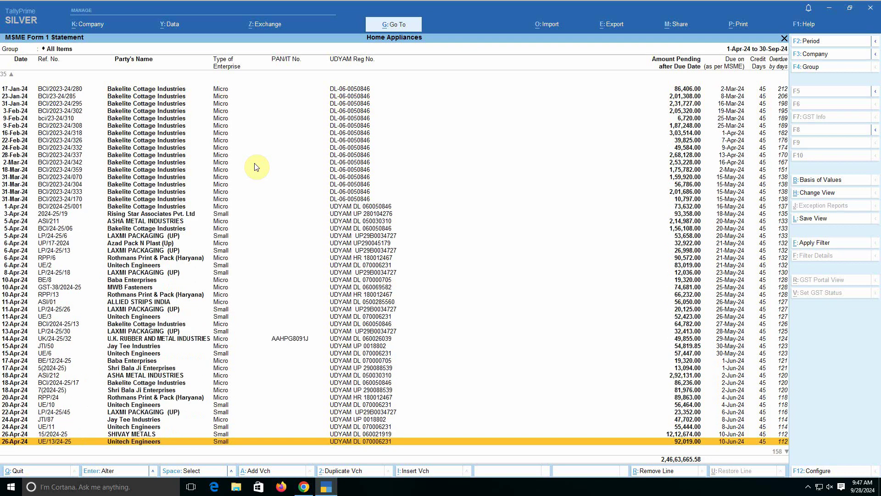
key(Down)
key(Down)
key(Down)
key(Down)
key(Down)
key(Down)
key(Down)
key(Down)
key(Down)
key(Down)
key(Down)
key(Down)
key(Down)
key(Down)
key(Down)
key(Down)
key(Down)
key(Down)
key(Down)
key(Down)
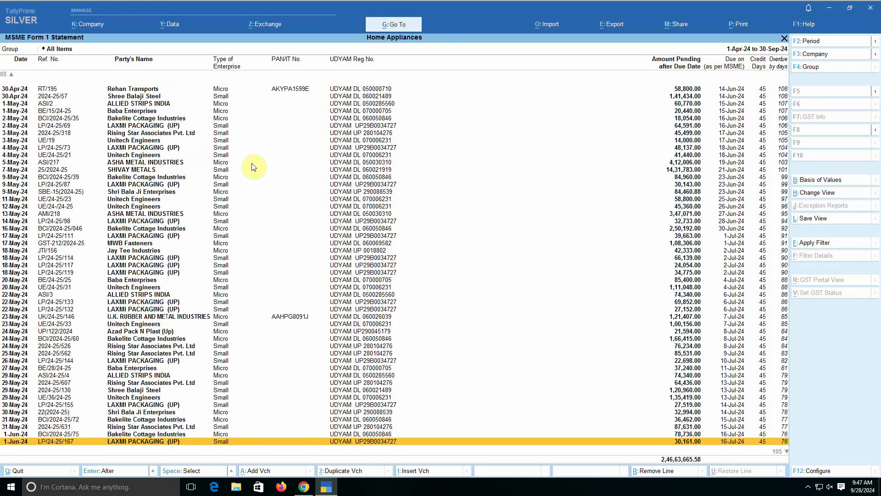
key(Down)
- Examine the due dates and overdue days of the bills from late May 2024 to the statement's last entries in August 2024
key(Up)
key(Up)
key(Up)
key(Up)
key(Up)
key(Up)
key(Up)
key(Up)
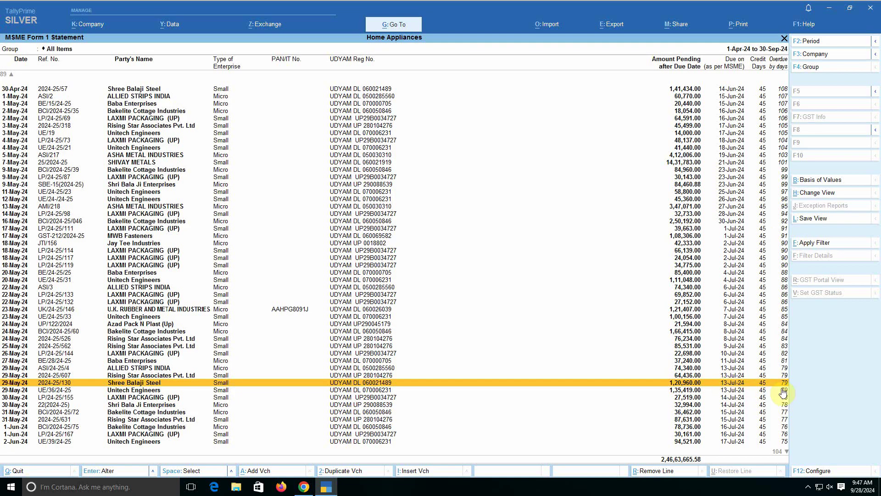
key(Down)
key(Down)
key(Down)
key(Down)
key(Down)
key(Down)
key(Down)
key(Down)
key(Down)
key(Down)
key(Down)
key(Down)
key(Down)
key(Down)
key(Down)
key(Down)
key(Down)
key(Down)
key(Down)
key(Down)
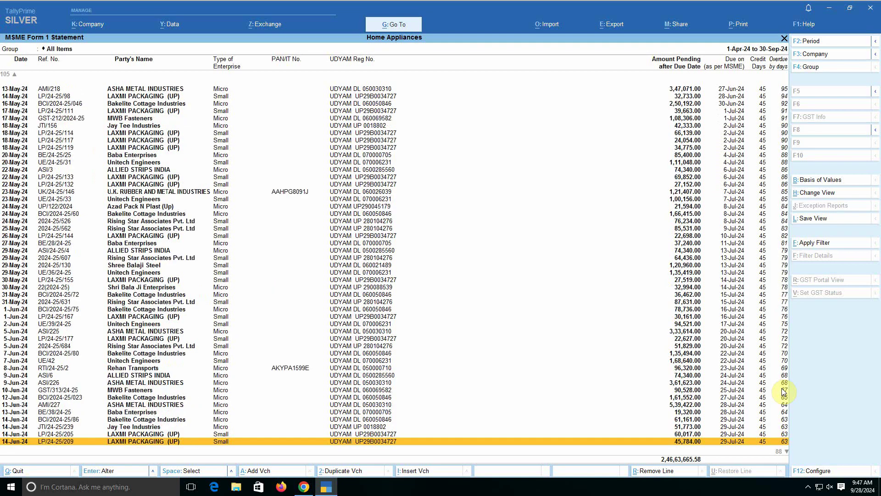
key(Down)
key(Down)
key(Down)
key(Down)
key(Down)
key(Down)
key(Down)
key(Down)
key(Down)
key(Down)
key(Down)
key(Down)
key(Down)
key(Down)
key(Down)
key(Down)
key(Down)
key(Down)
key(Down)
key(Down)
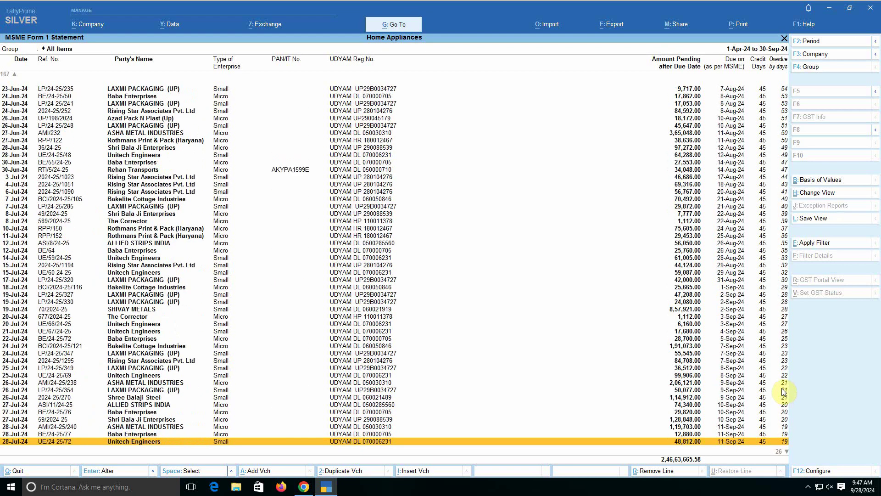
key(Down)
key(Down)
key(Down)
key(Down)
key(Down)
key(Down)
key(Down)
key(Down)
key(Down)
key(Down)
key(Down)
key(Down)
key(Down)
key(Down)
key(Down)
key(Down)
key(Down)
key(Down)
key(Down)
key(Down)
key(Up)
key(Up)
key(Up)
key(Up)
key(Up)
key(Up)
key(Up)
key(Up)
key(Up)
key(Up)
key(Up)
key(Up)
key(Up)
key(Up)
key(Up)
key(Up)
key(Up)
key(Up)
key(Up)
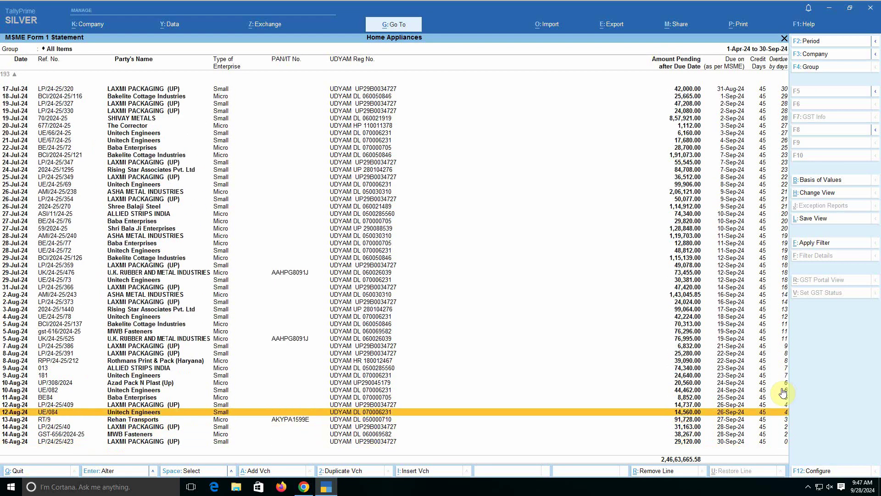
- Review the due dates, credit days and overdue days of the bills between 24 July and 16 August 2024
key(Up)
key(Up)
key(Up)
key(Up)
key(Up)
key(Up)
key(Up)
key(Up)
key(Up)
key(Up)
key(Up)
key(Up)
key(Up)
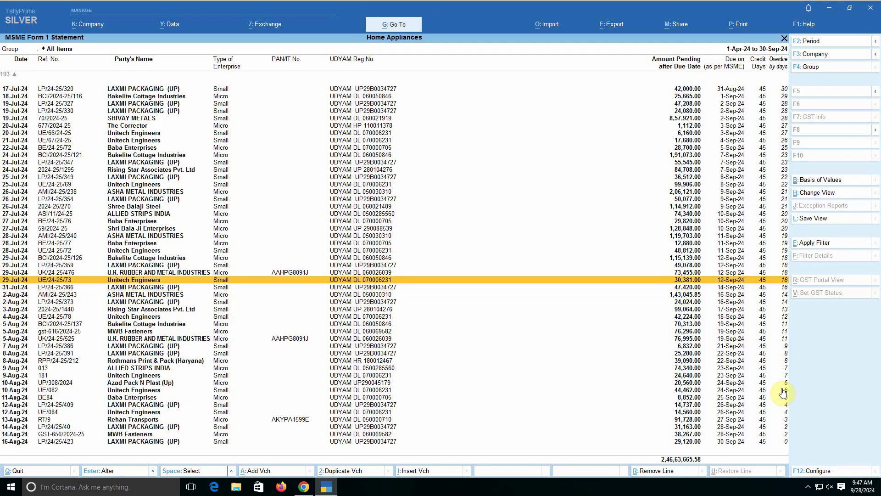
key(Up)
key(Up)
key(Up)
key(Up)
key(Up)
key(Up)
key(Up)
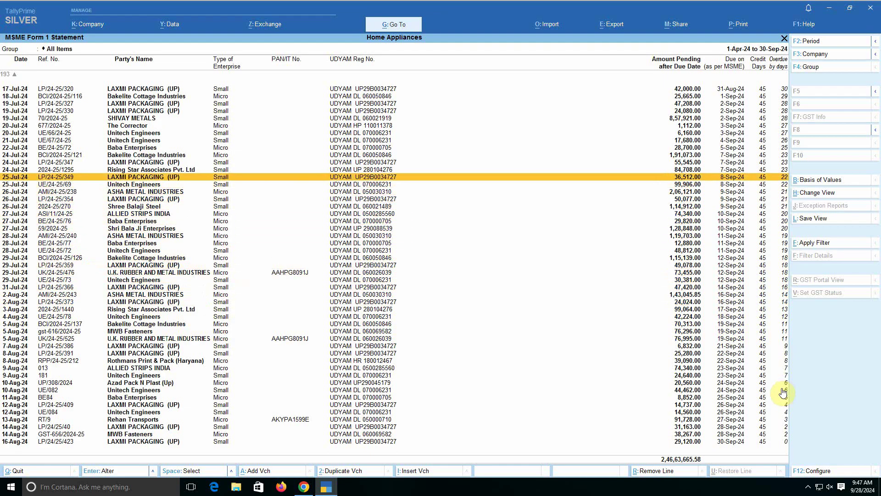
key(Down)
key(Down)
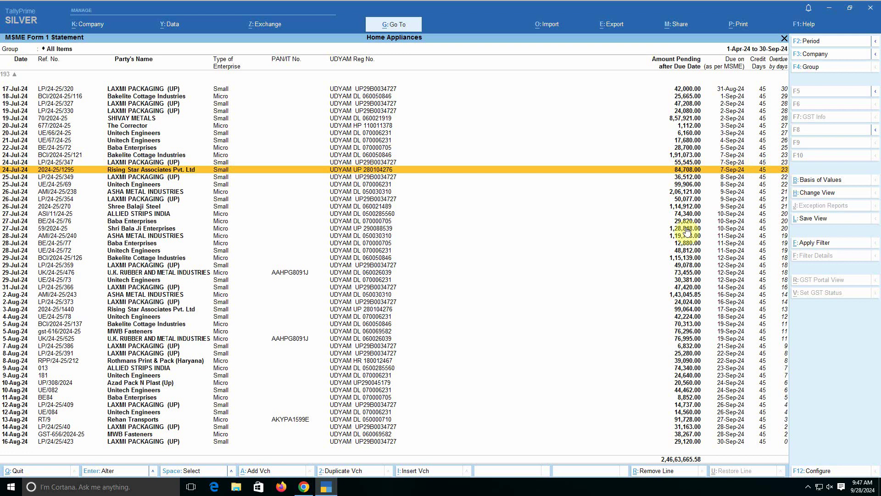
key(Down)
key(Down)
key(Down)
key(Down)
key(Down)
key(Down)
key(Down)
key(Down)
key(Down)
key(Down)
key(Down)
key(Down)
key(Down)
key(Down)
key(Down)
key(Down)
key(Down)
key(Down)
key(Down)
key(Down)
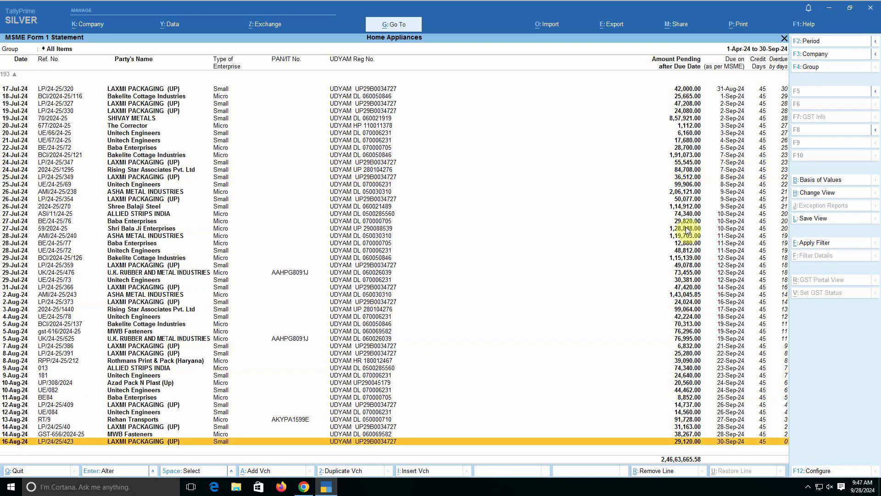
- Look back through the statement from the 16 August 2024 bill to the late June 2024 entries
key(Up)
key(Up)
key(Up)
key(Up)
key(Up)
key(Up)
key(Up)
key(Up)
key(Up)
key(Up)
key(Up)
key(Up)
key(Up)
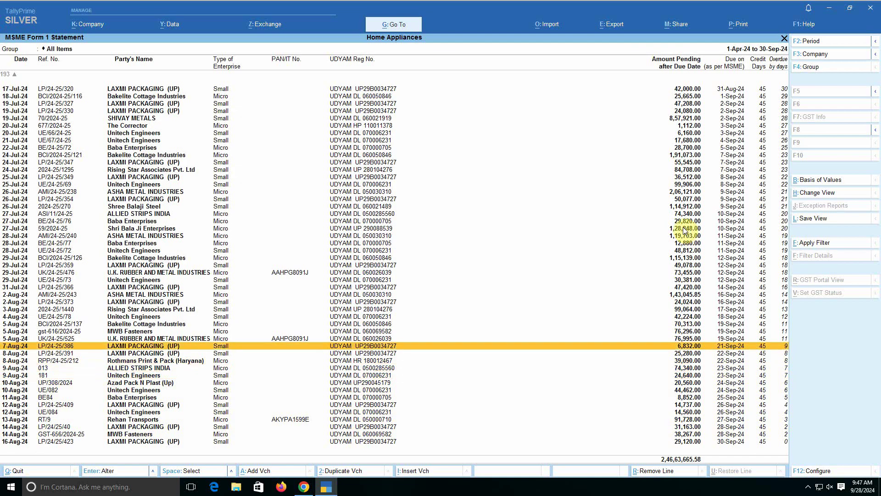
key(Up)
key(Up)
key(Up)
key(Up)
key(Up)
key(Up)
key(Up)
key(Up)
key(Up)
key(Up)
key(Up)
key(Up)
key(Up)
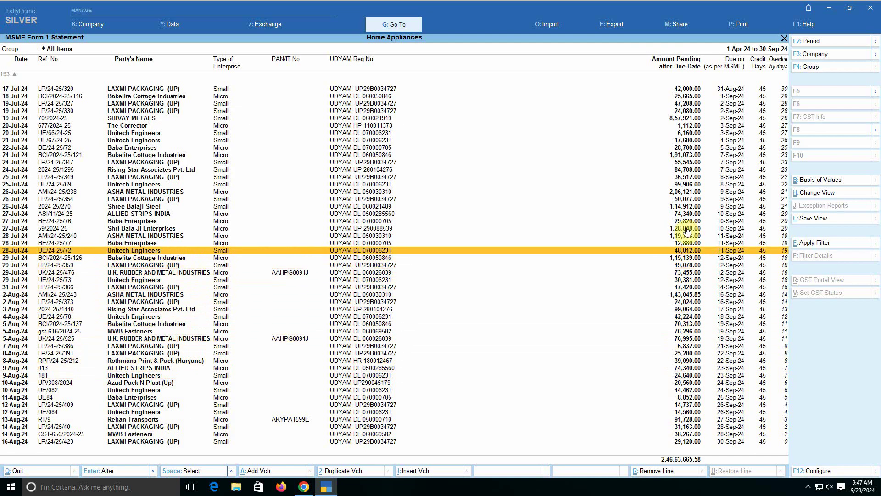
key(Up)
key(Up)
key(Up)
key(Up)
key(Up)
key(Up)
key(Up)
key(Up)
key(Up)
key(Up)
key(Up)
key(Up)
key(Up)
key(Up)
key(Up)
key(Up)
key(Up)
key(Up)
key(Up)
key(Up)
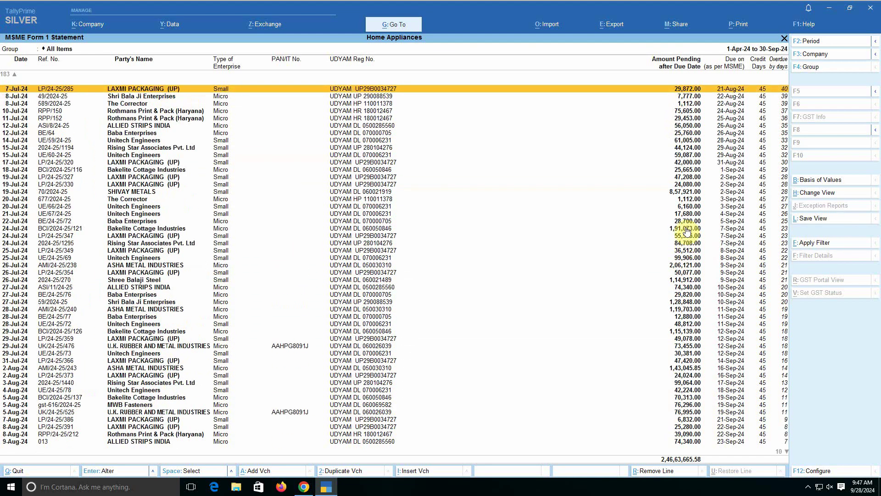
key(Up)
key(Up)
key(Up)
key(Up)
key(Up)
key(Up)
key(Up)
key(Up)
key(Up)
key(Up)
key(Down)
key(Down)
key(Down)
key(Down)
key(Down)
key(Down)
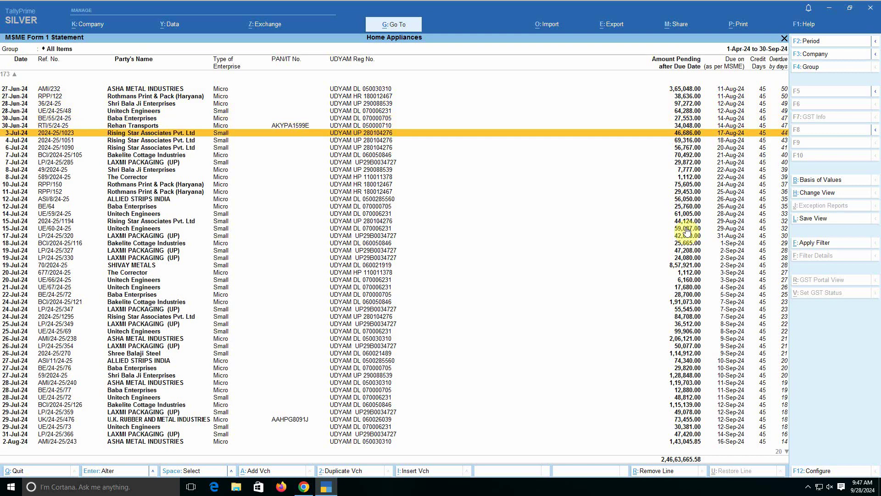
- Expand the 30-Jun-24 Rehan Transports bill and open its GST purchase voucher
key(Up)
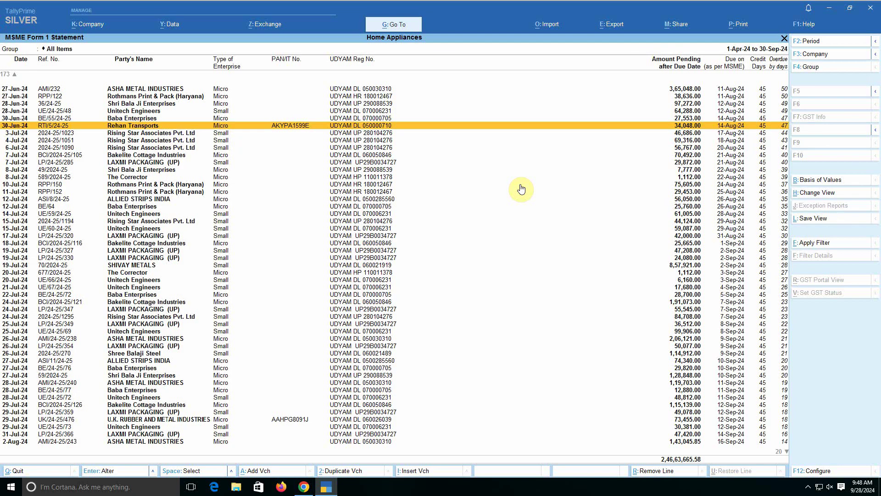
key(shift+Return)
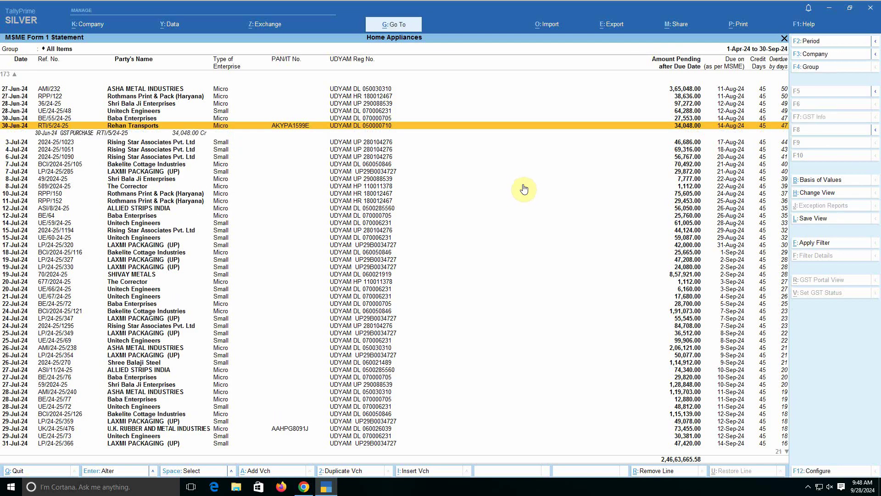
key(Down)
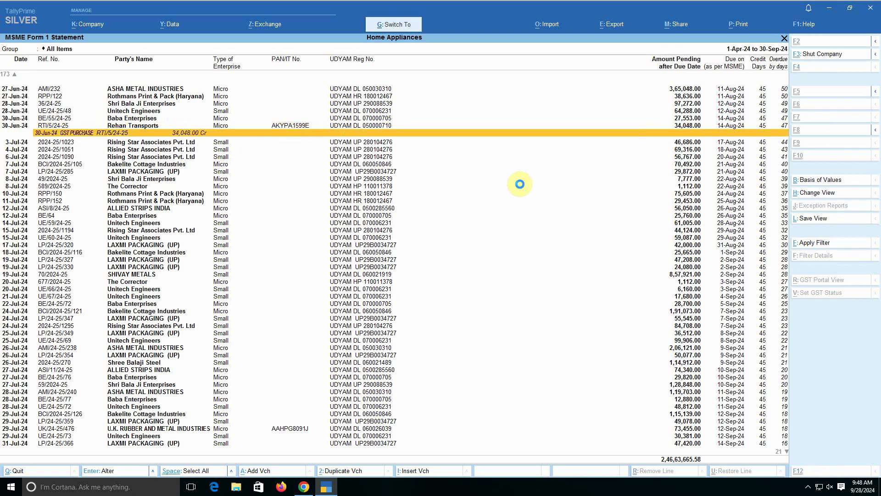
key(Return)
- Open the Rehan Transports ledger from the voucher's party name and go through its mailing and tax registration fields to GSTIN/UIN
click(109, 73)
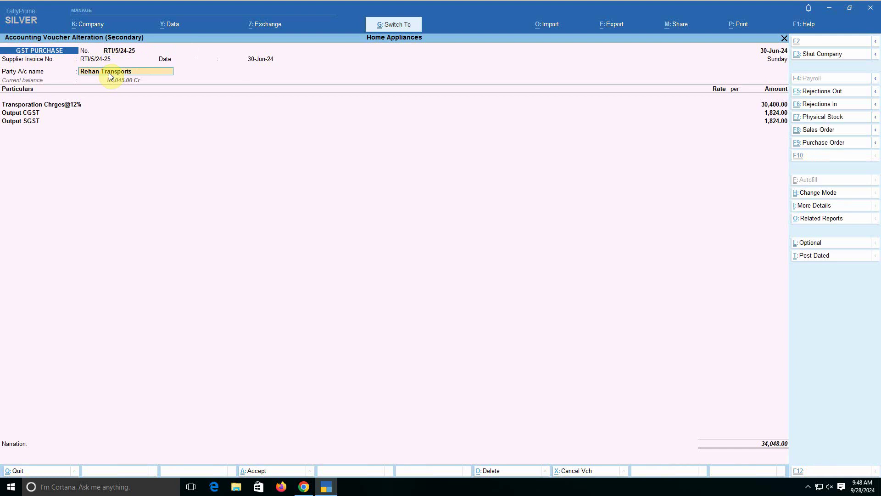
key(ctrl+Return)
key(Return)
key(Return)
key(Return)
key(Return)
key(Return)
key(Return)
key(Return)
key(Return)
key(Return)
key(Return)
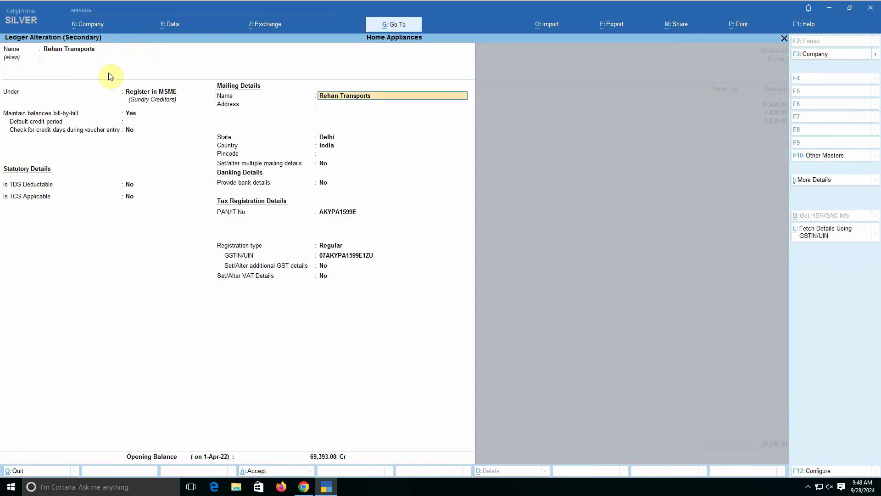
key(Return)
key(Return)
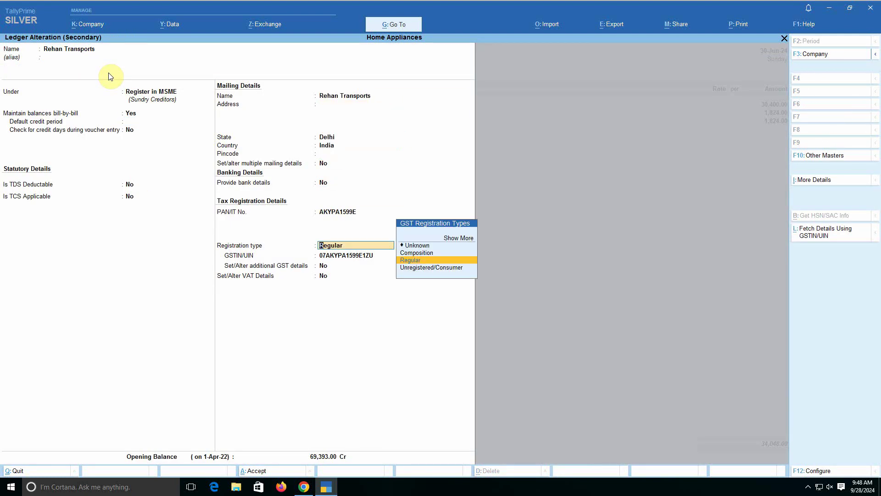
key(Return)
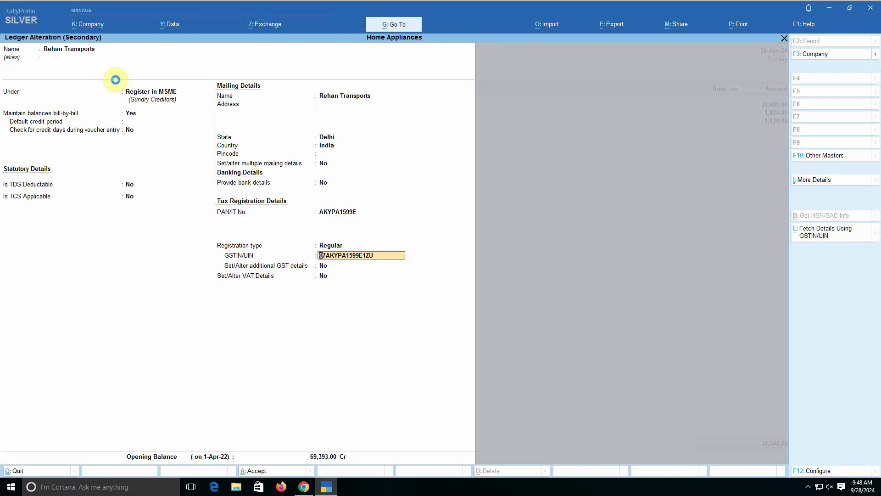
- Set Provide MSME Registration Details to Yes in the ledger configuration and accept it
key(F12)
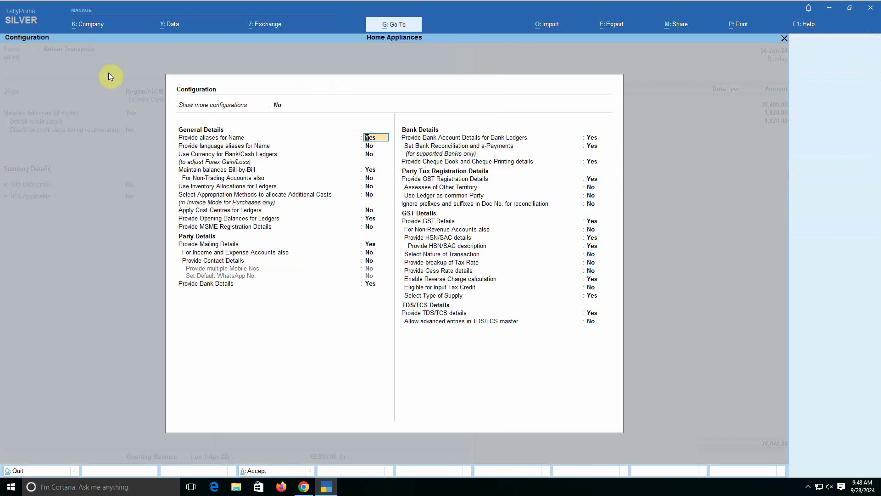
key(Return)
key(Return)
key(Return)
key(Return)
key(Return)
key(Return)
key(Return)
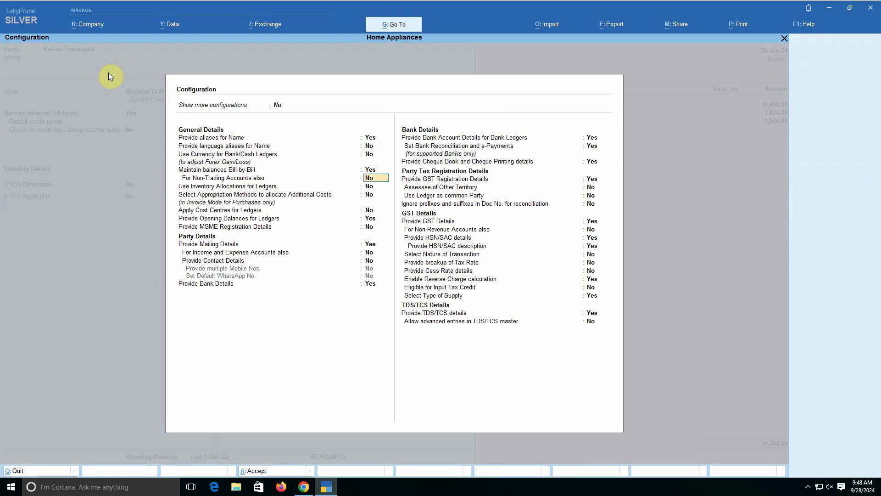
key(Return)
key(Return)
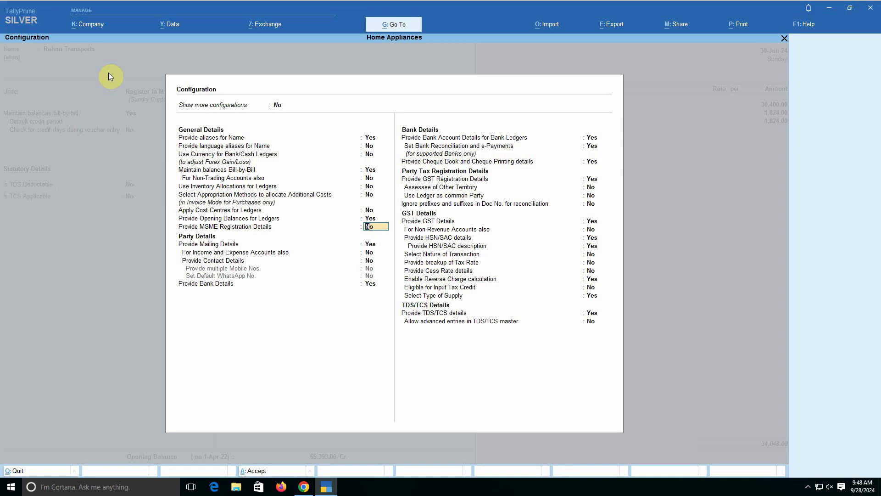
key(Return)
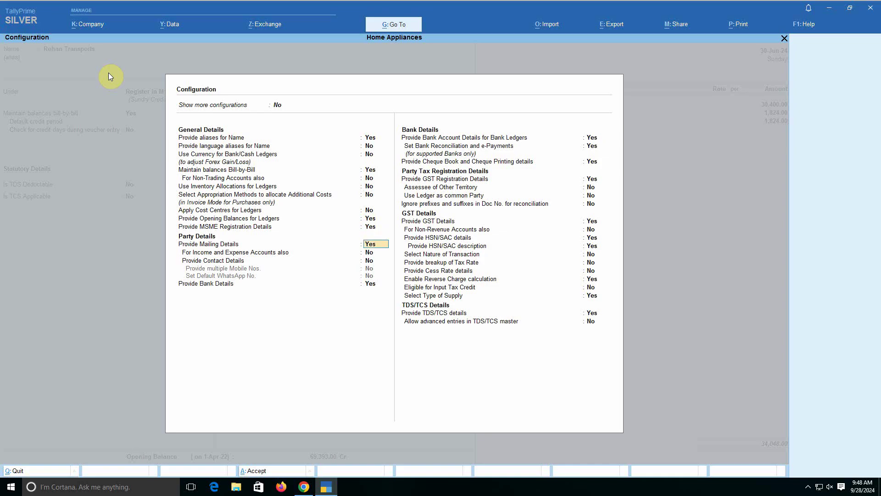
key(ctrl+a)
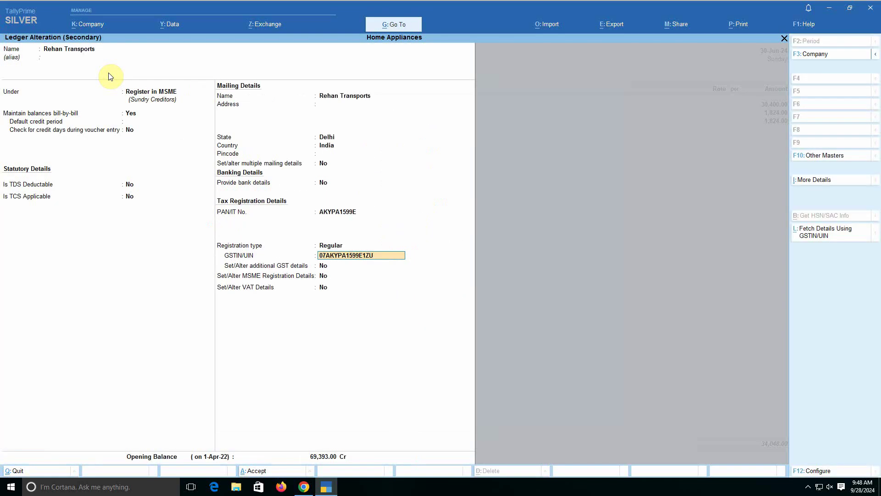
- Check the enterprise type, UDYAM registration number and activity type in the ledger's MSME registration details, and return to the MSME Form 1 Statement
key(Return)
key(Return)
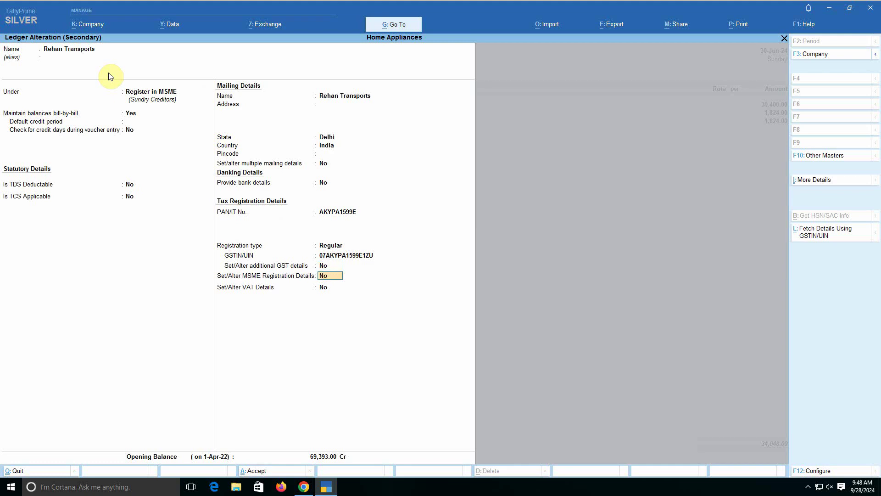
text(y)
key(Return)
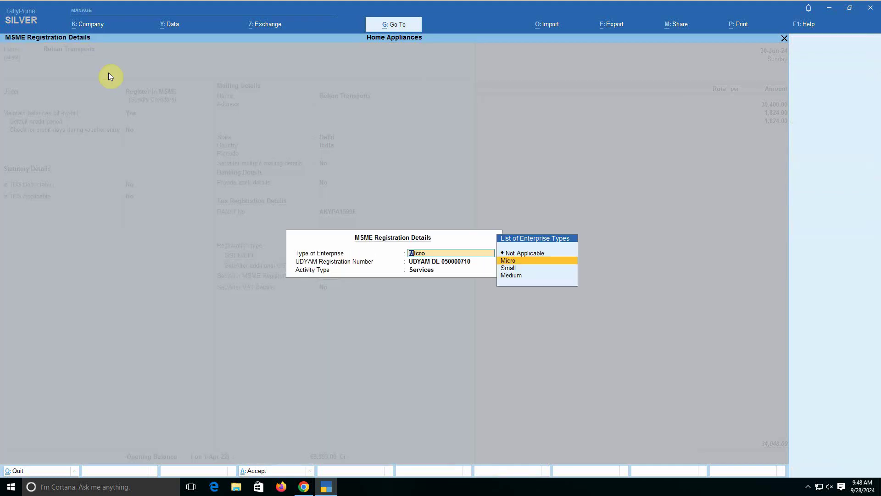
key(Return)
key(Return)
key(Return)
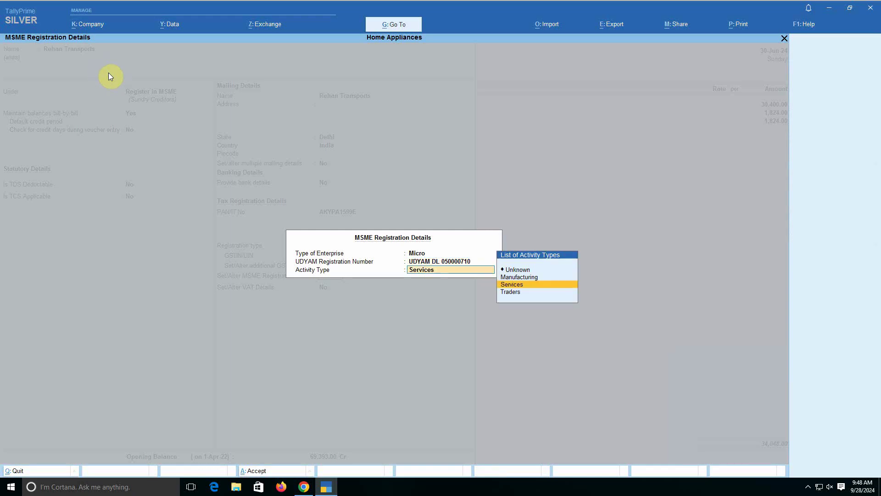
key(Return)
key(Return)
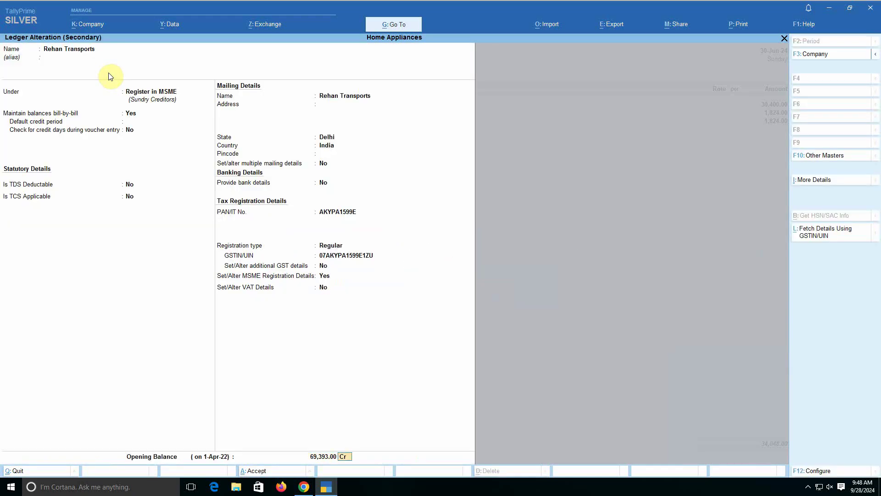
key(Return)
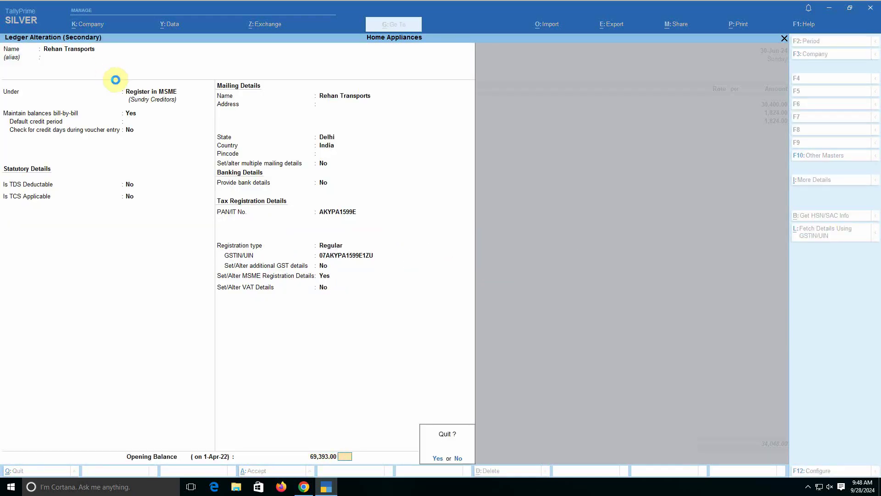
key(Return)
key(Return)
key(ctrl+a)
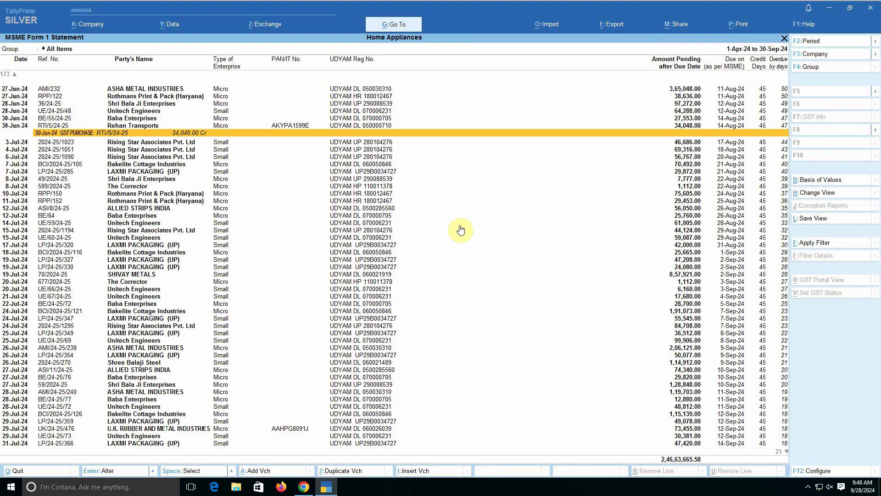
- Generate a print preview of the MSME Form 1 return form in Word
key(alt+p)
key(Down)
key(Down)
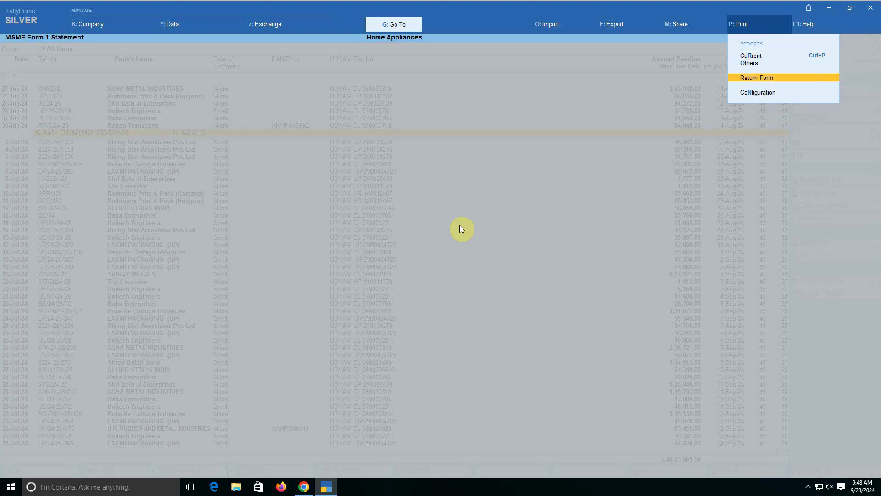
key(Return)
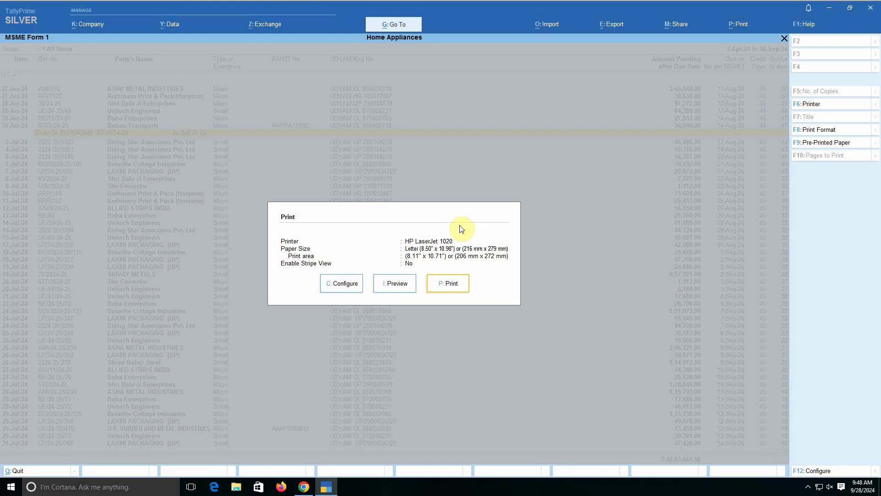
key(i)
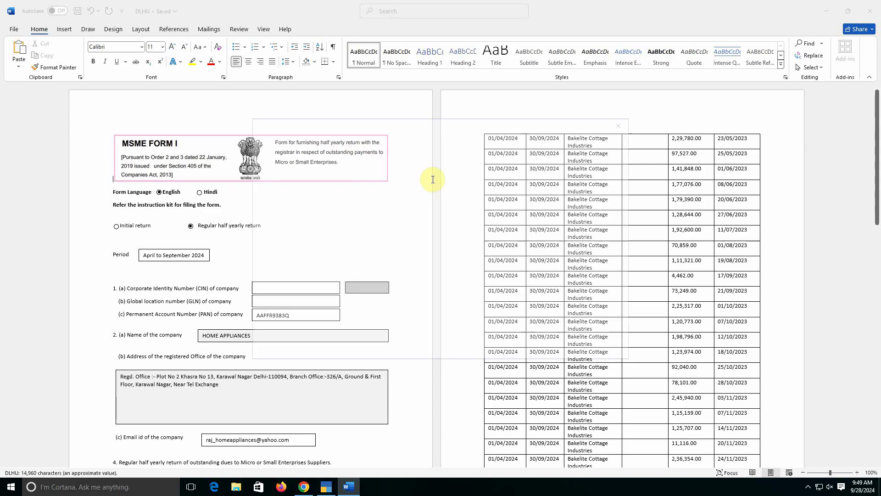
click(633, 134)
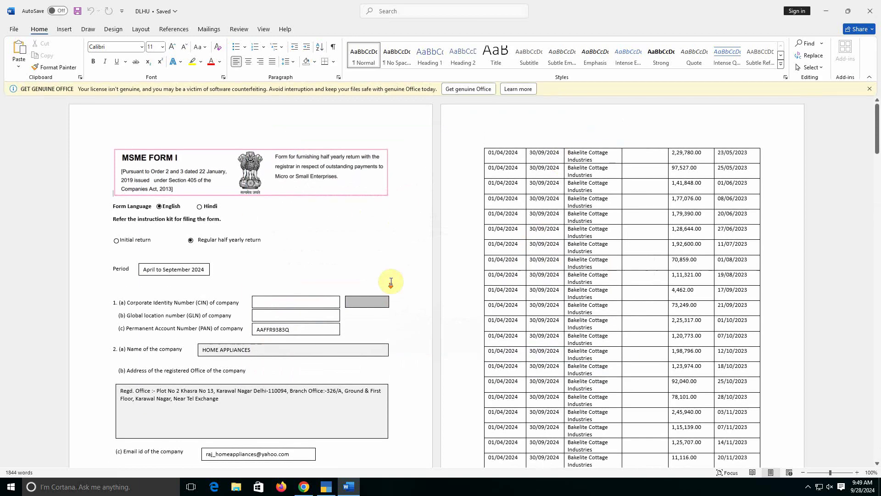
- Examine the generated MSME Form 1 in Word from the company details through the supplier dues table to its total, and close the document
scroll(398, 261, down, 3)
scroll(398, 266, down, 8)
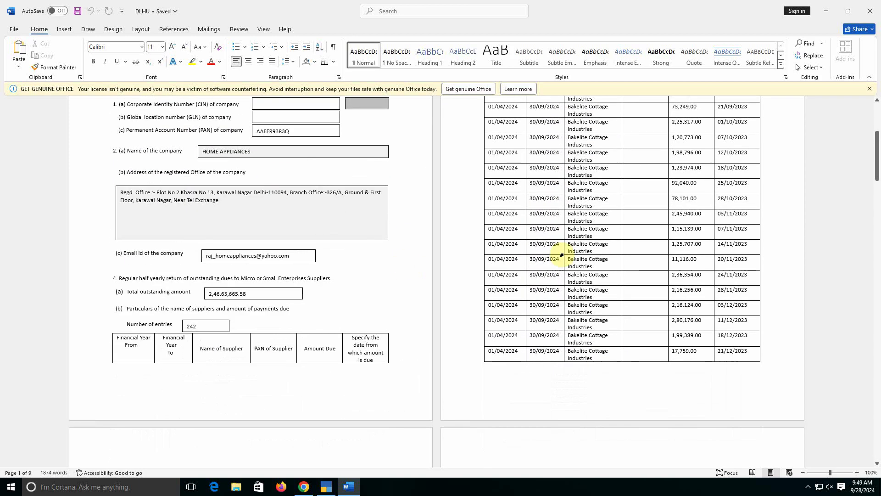
scroll(308, 295, up, 7)
scroll(297, 299, down, 2)
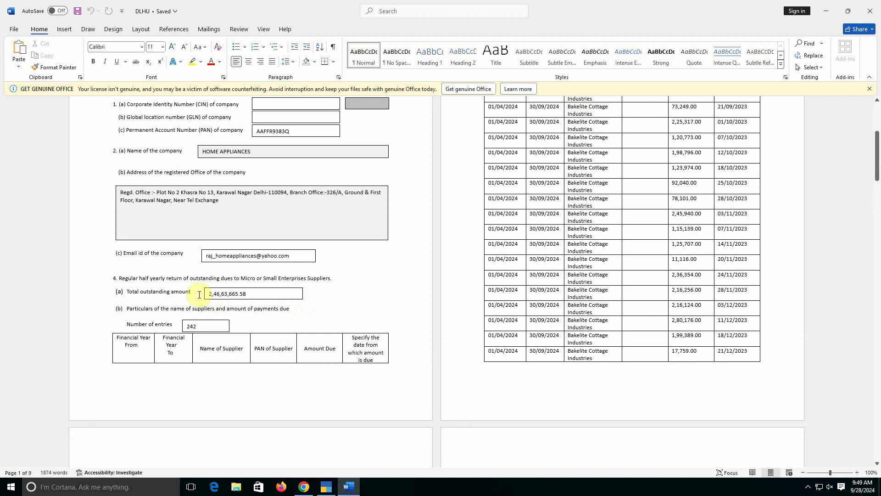
scroll(468, 299, down, 7)
scroll(620, 275, down, 20)
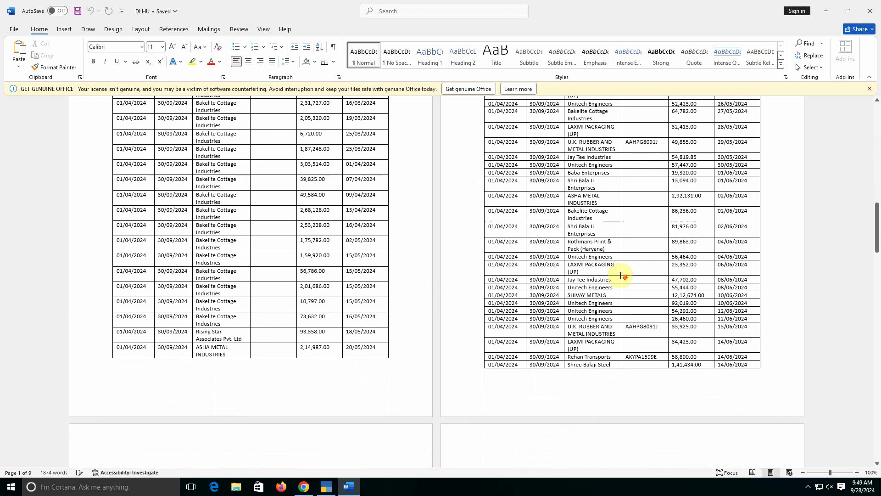
scroll(620, 276, down, 20)
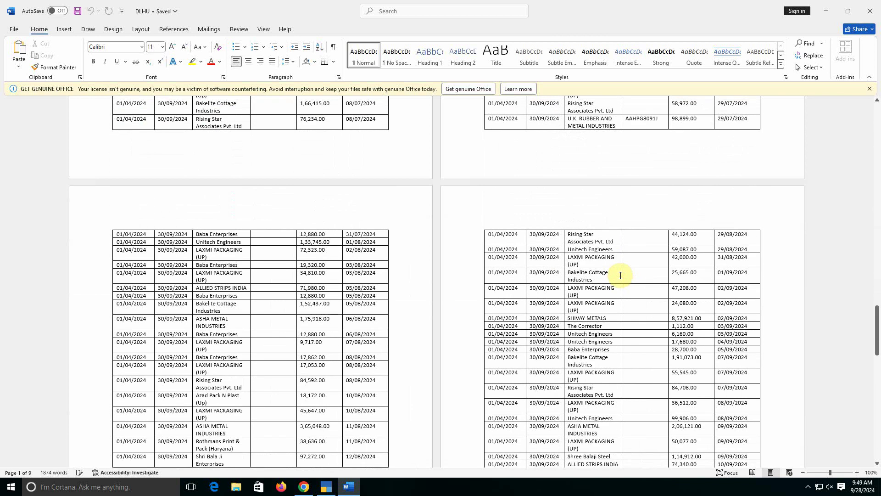
scroll(619, 275, down, 11)
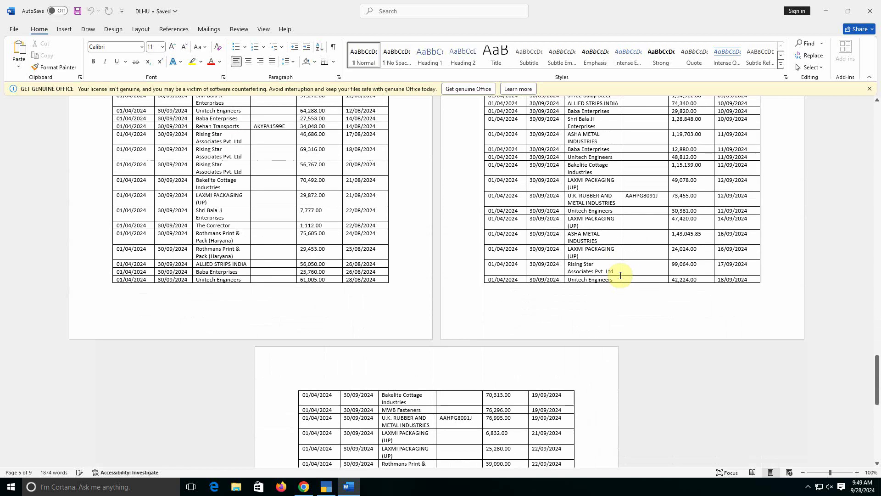
scroll(620, 276, up, 2)
scroll(621, 275, down, 12)
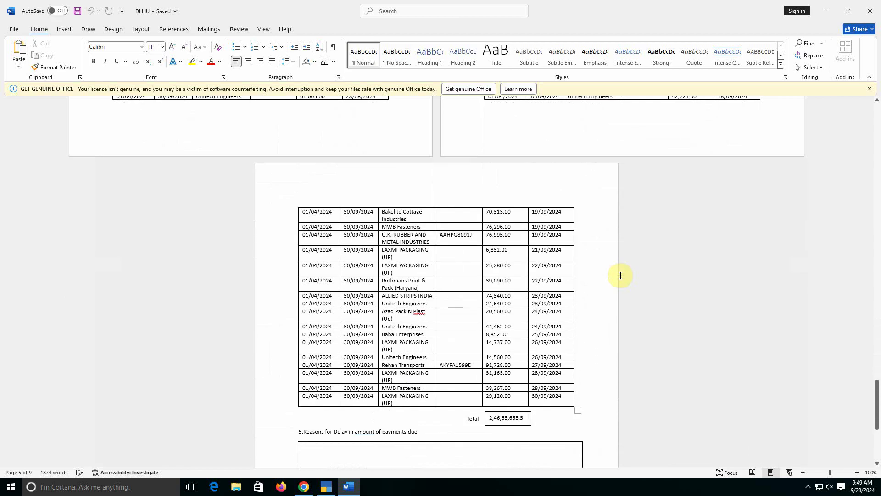
scroll(621, 276, up, 7)
scroll(620, 276, up, 10)
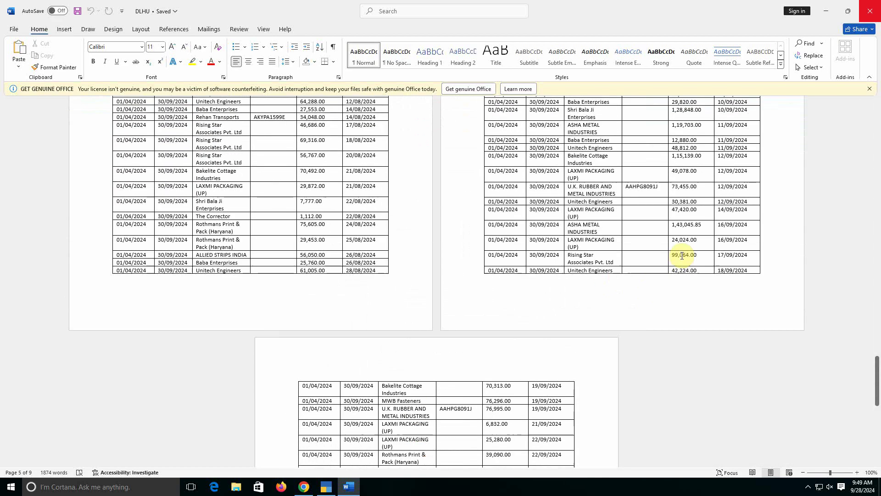
key(alt+F4)
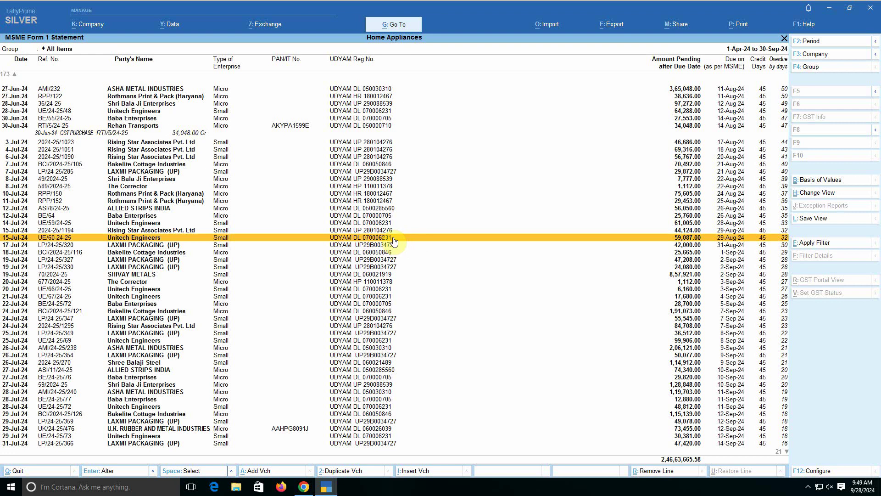
- Return from the MSME Form 1 Statement to the Gateway of Tally and open the Sundry Creditors group under Current Liabilities in the Balance Sheet
key(Escape)
key(Escape)
key(Escape)
key(Escape)
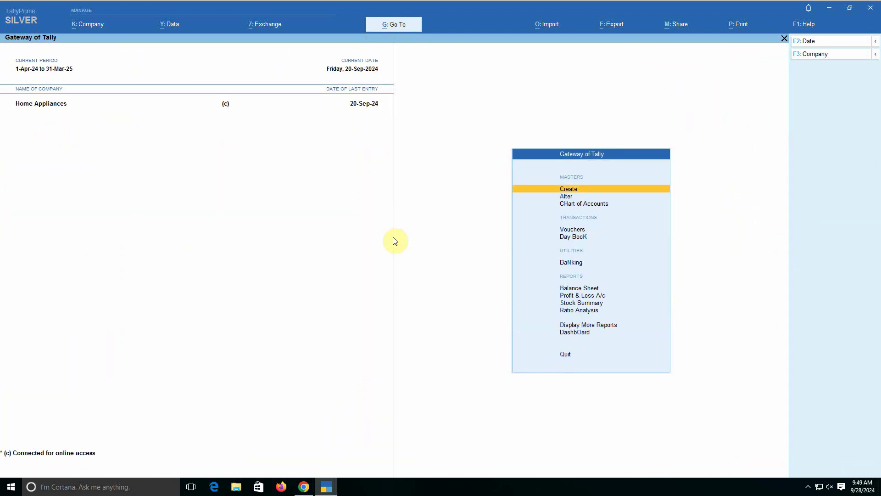
key(b)
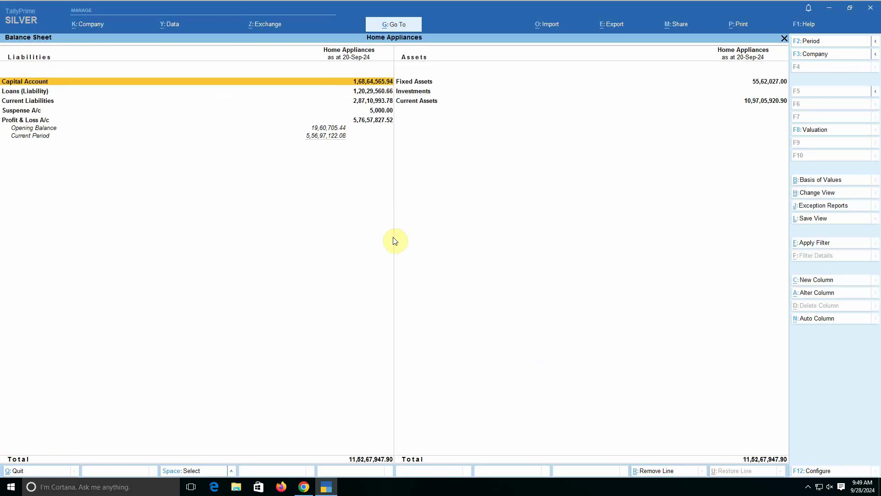
key(Down)
key(Down)
key(Return)
key(Down)
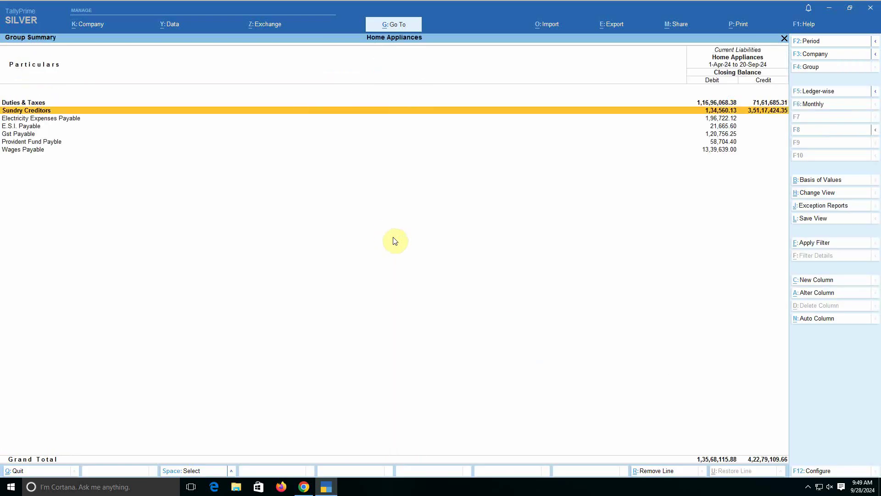
key(Down)
key(Up)
key(Return)
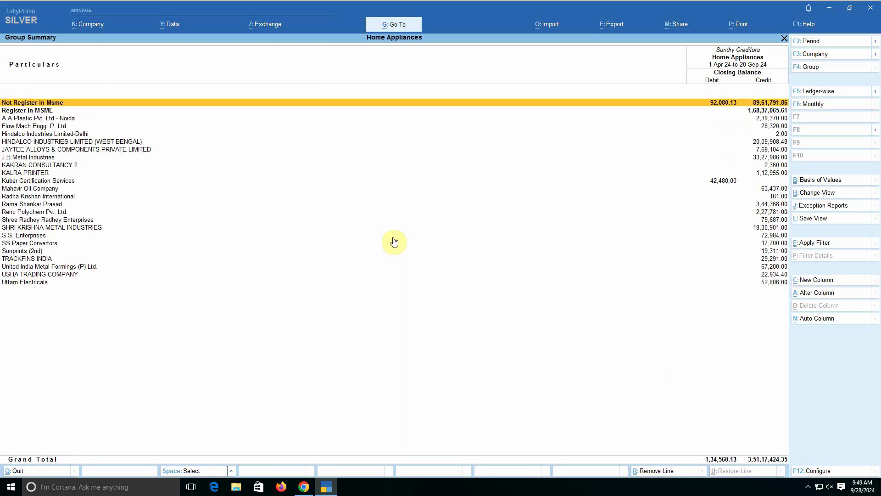
- Set the Sundry Creditors group summary period from 1-4-2023 to 31-3-2024
key(F2)
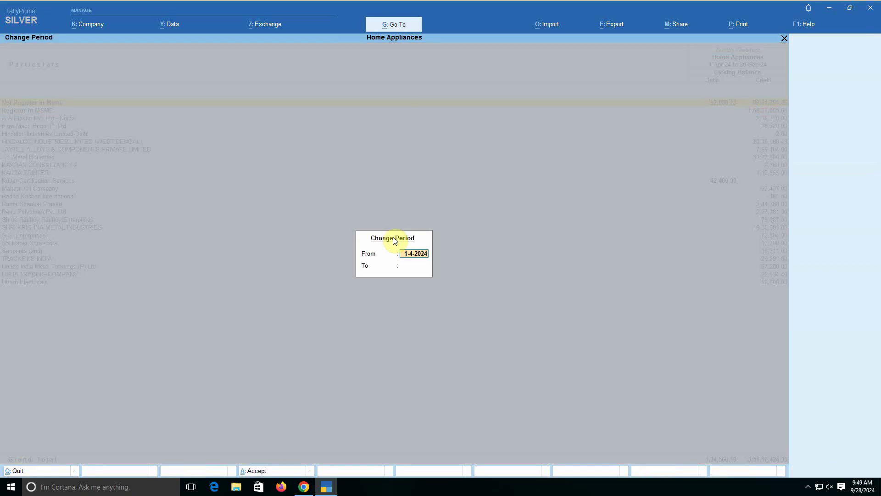
key(BackSpace)
text(1-4-2023)
key(Return)
text(3)
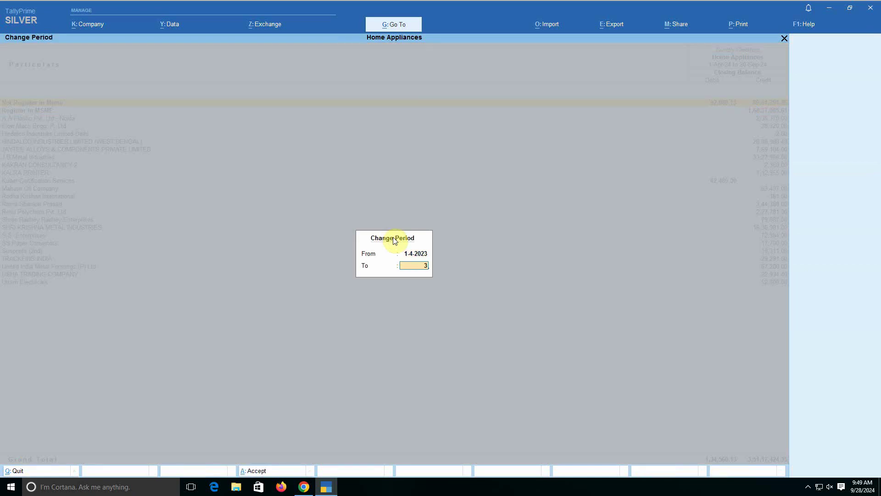
text(1-3-2024)
key(Return)
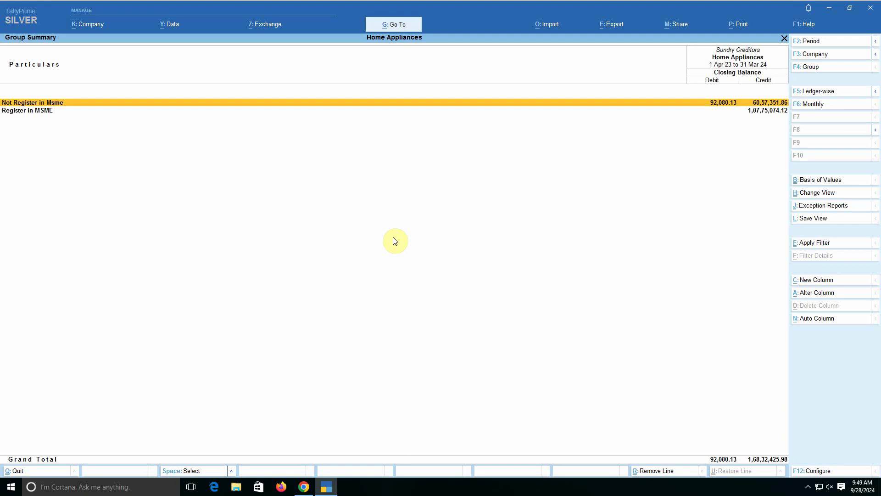
- Show the Sundry Creditors summary in detail with the ledgers under each MSME group, and look over the unregistered creditors
key(alt+F5)
key(Down)
key(Down)
key(Down)
key(Down)
key(Down)
key(Down)
key(Down)
key(Down)
key(Down)
key(Down)
key(Down)
key(Down)
key(Down)
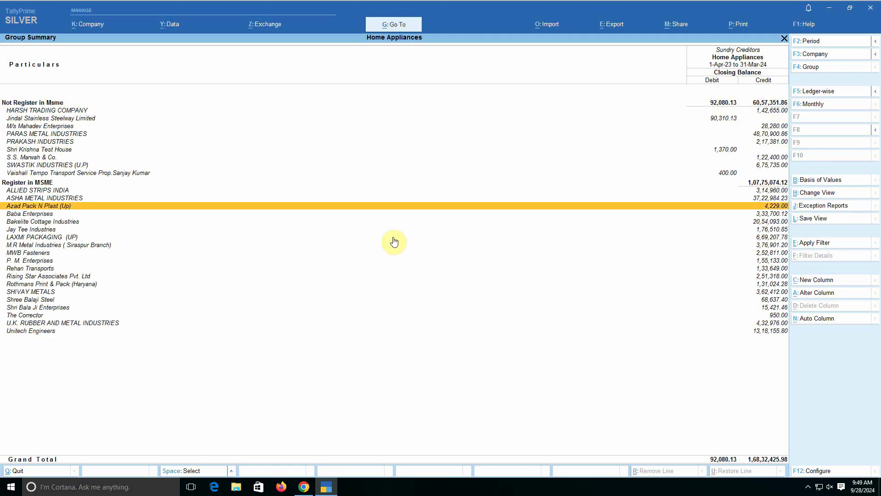
key(Up)
key(Up)
key(Up)
key(Up)
key(Up)
key(Up)
key(Up)
key(Up)
key(Up)
key(Up)
key(Up)
key(Up)
key(Up)
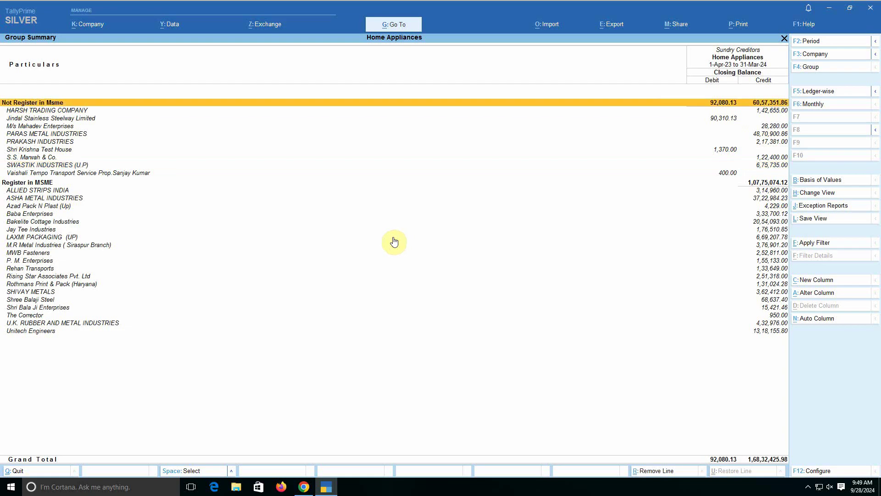
- Go through the creditors under Not Register in Msme and Register in MSME down to Unitech Engineers, comparing their closing balances
key(Down)
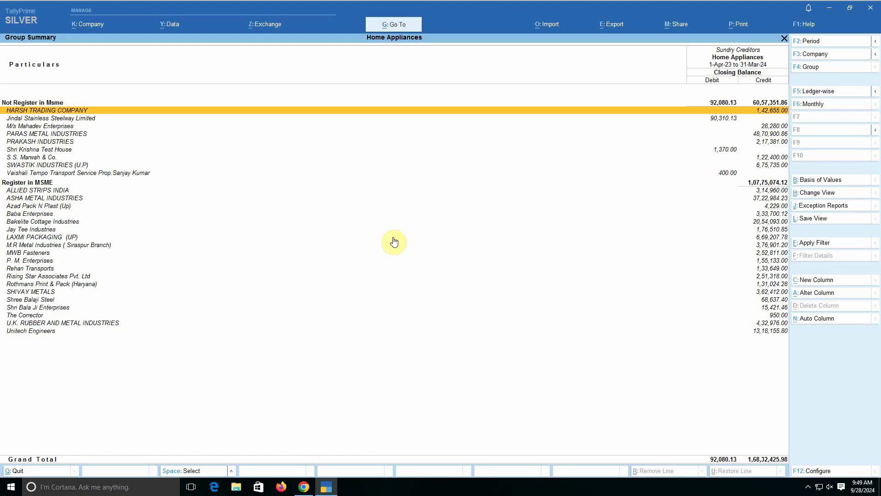
key(Down)
key(Down)
key(Down)
key(Down)
key(Down)
key(Down)
key(Down)
key(Down)
key(Down)
key(Down)
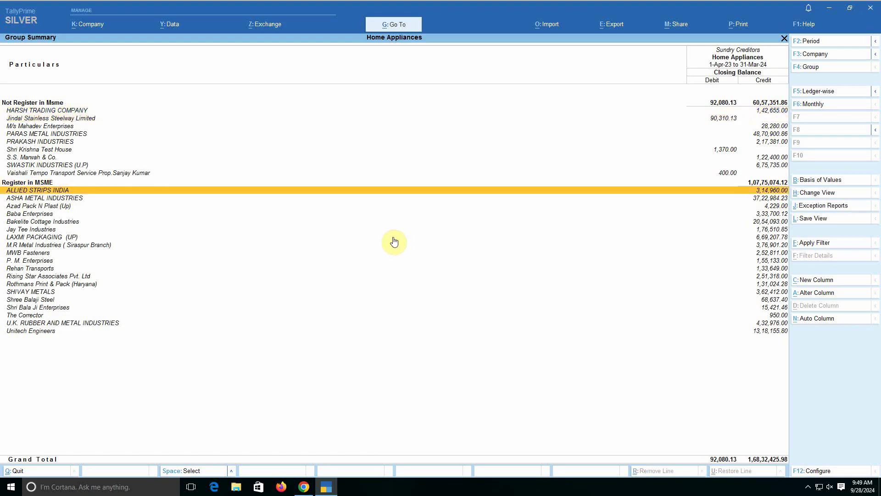
key(Down)
key(Down)
key(Down)
key(Down)
key(Down)
key(Down)
key(Down)
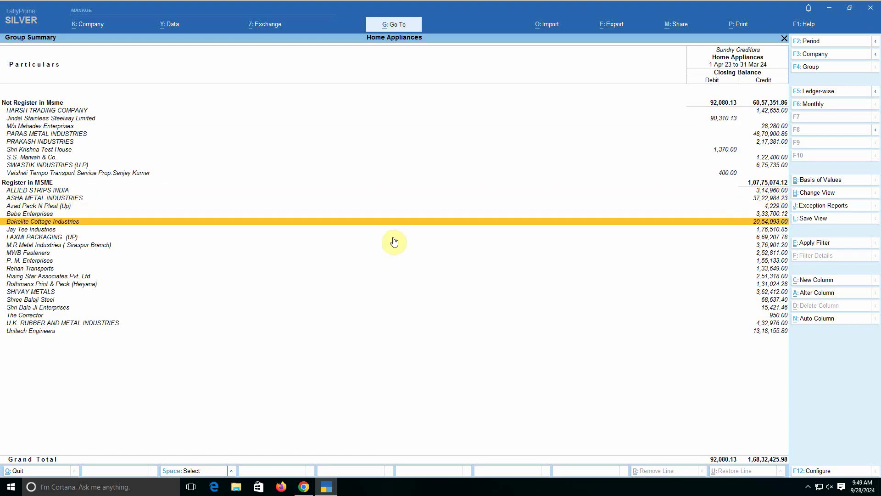
key(Down)
key(Down)
key(Down)
key(Down)
key(Down)
key(Down)
key(Down)
key(Down)
key(Down)
key(Down)
key(Down)
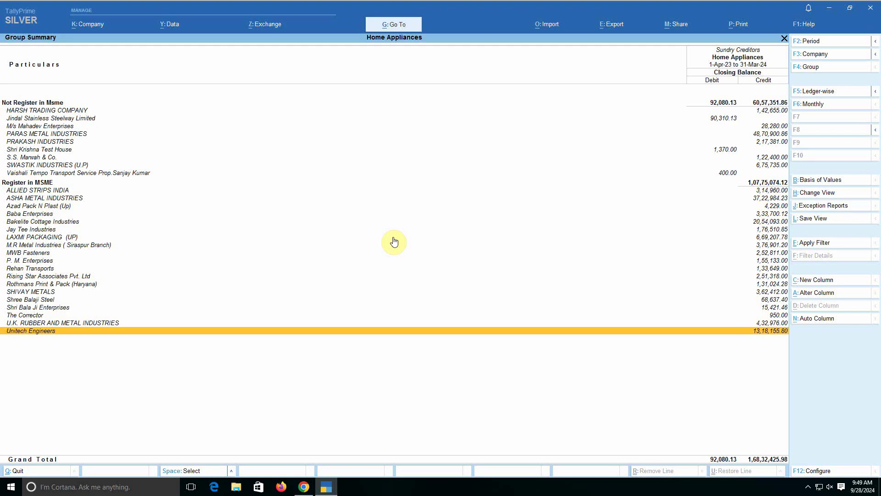